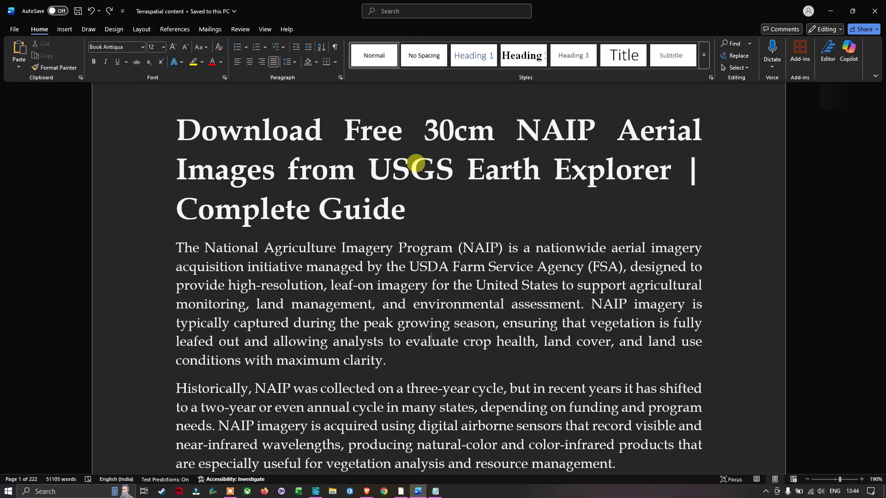
# Read through the NAIP aerial imagery overview in the Word document and switch to USGS EarthExplorer in the browser
pyautogui.keyDown('ctrl'); pyautogui.scroll(2, 417, 164); pyautogui.keyUp('ctrl')
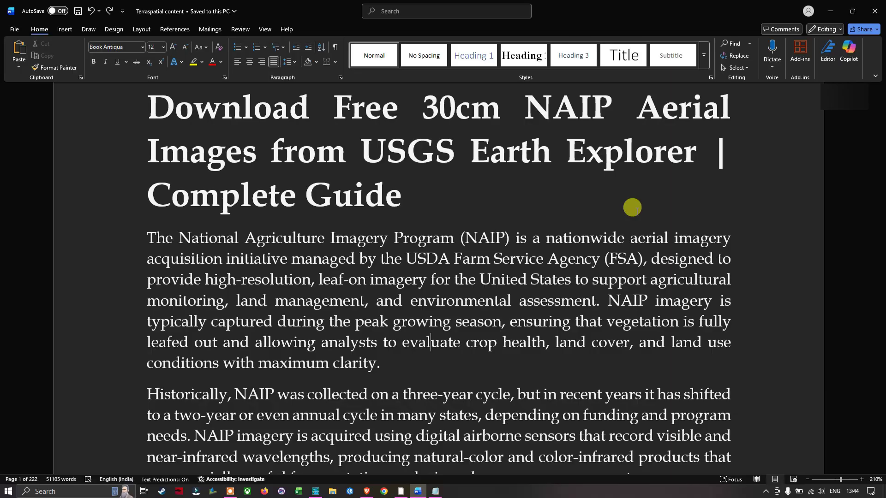
pyautogui.scroll(-4, 632, 207)
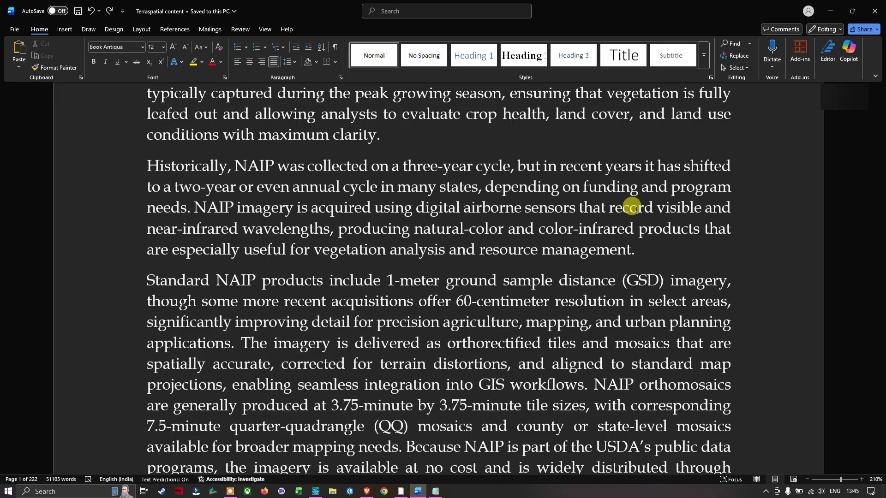
pyautogui.scroll(-2, 632, 206)
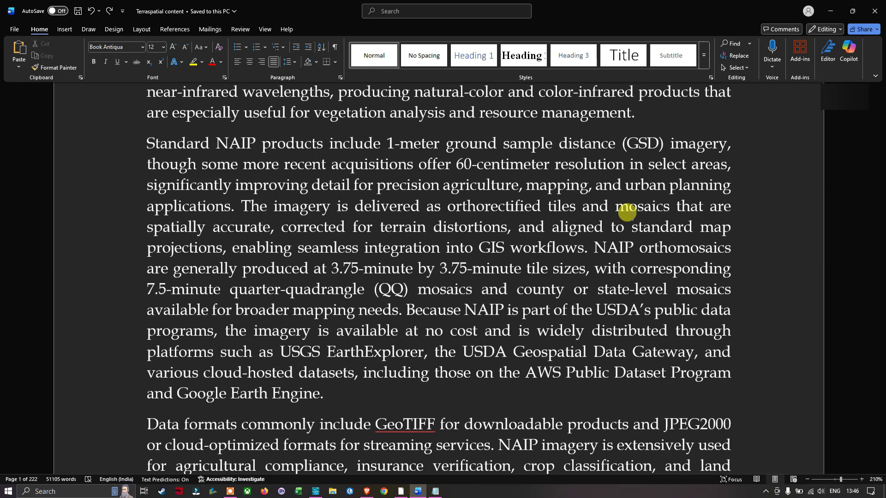
pyautogui.scroll(-5, 627, 212)
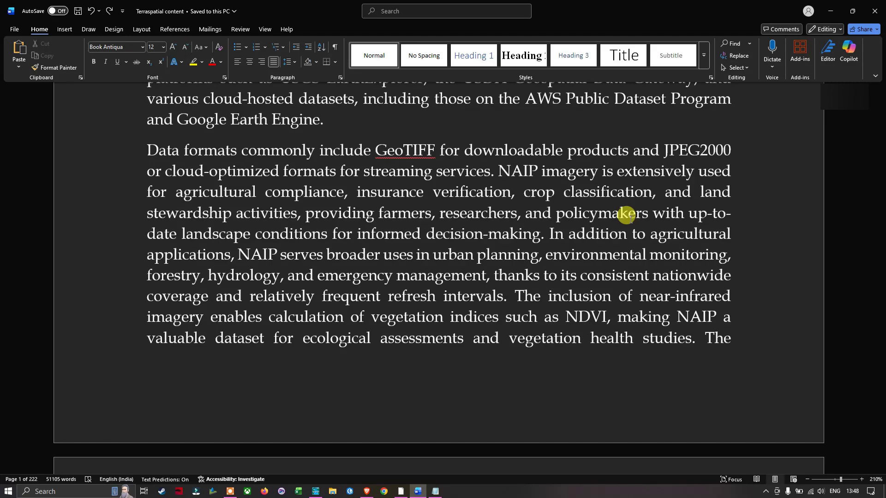
pyautogui.scroll(-5, 627, 214)
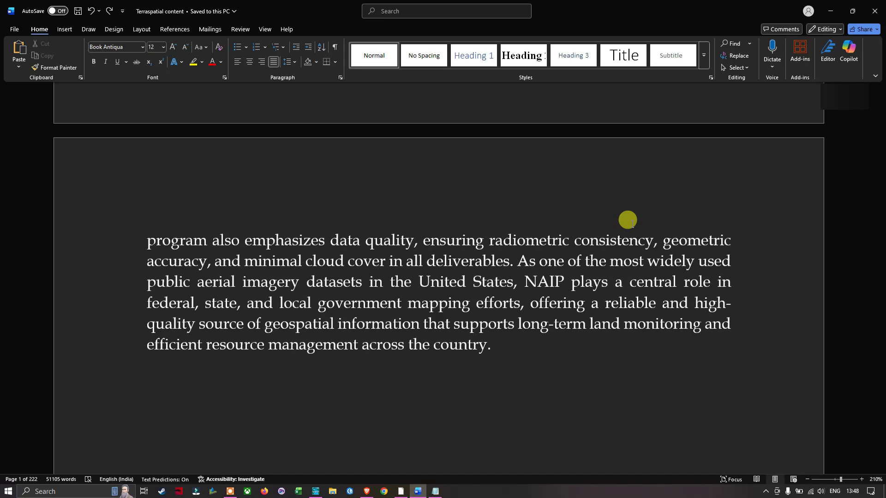
pyautogui.hotkey('alt', 'Tab')
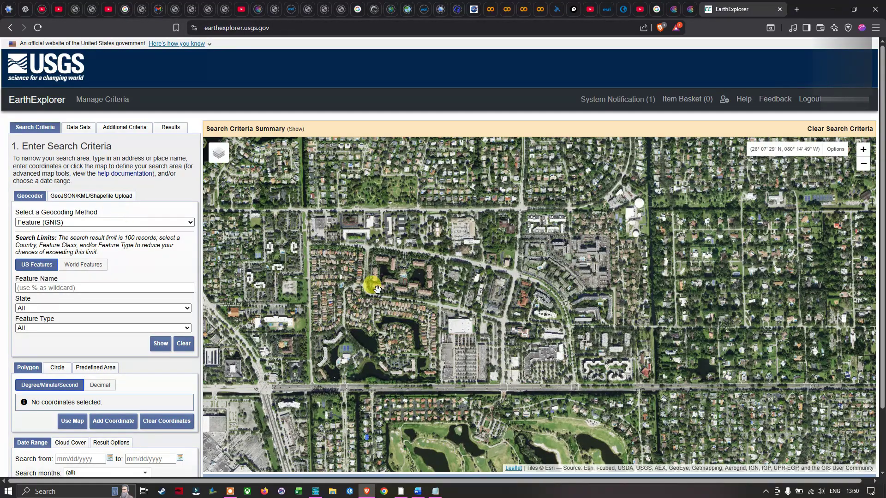
# Draw a four-corner search polygon on the map around the blocks north of the main east-west road
pyautogui.click(171, 287)
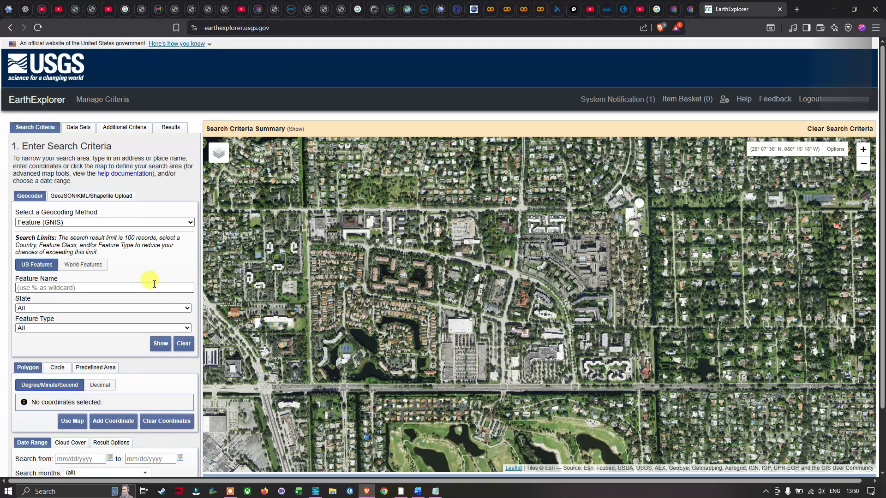
pyautogui.scroll(-1, 65, 353)
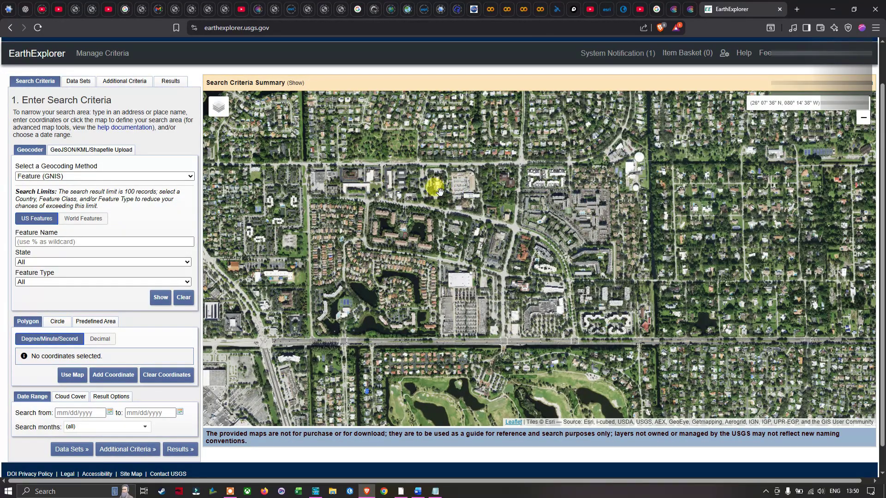
pyautogui.click(423, 181)
pyautogui.click(556, 170)
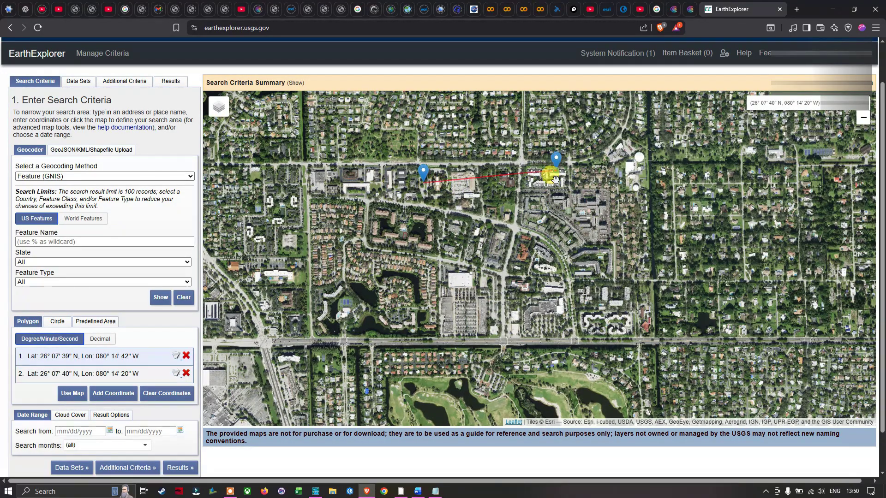
pyautogui.click(567, 327)
pyautogui.click(447, 326)
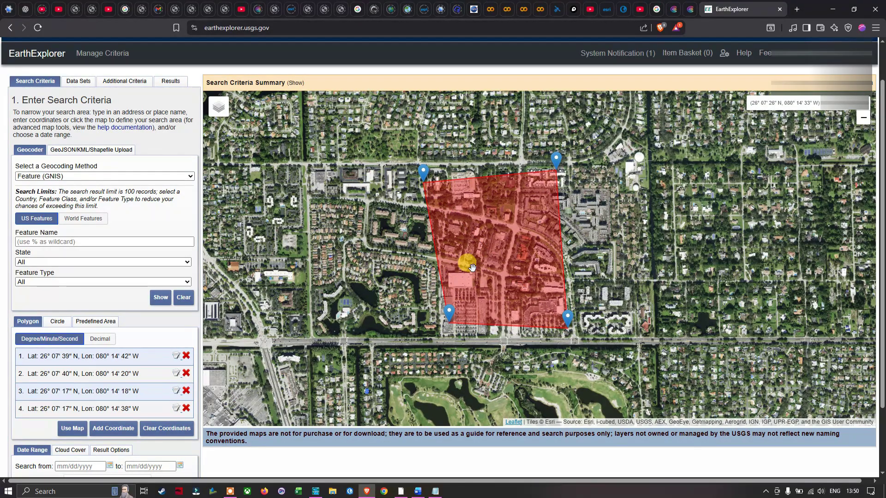
# Delete all four coordinates of the drawn search polygon
pyautogui.click(186, 359)
pyautogui.click(186, 357)
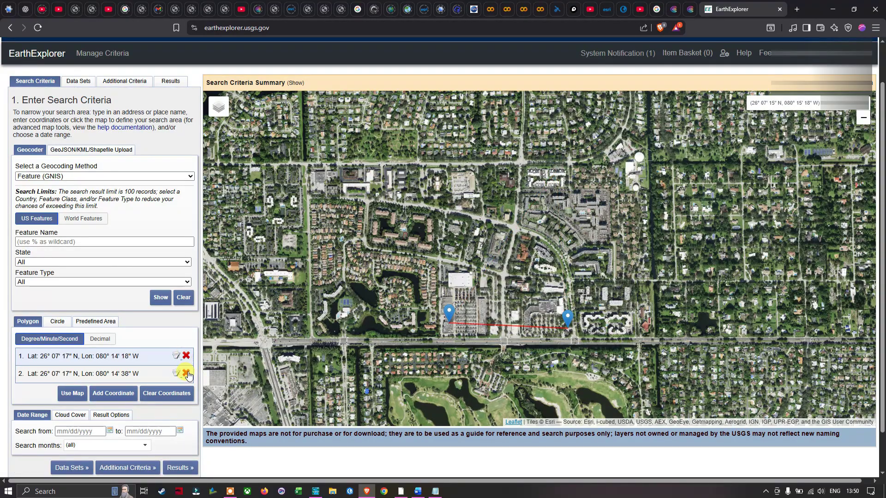
pyautogui.click(186, 373)
pyautogui.click(186, 357)
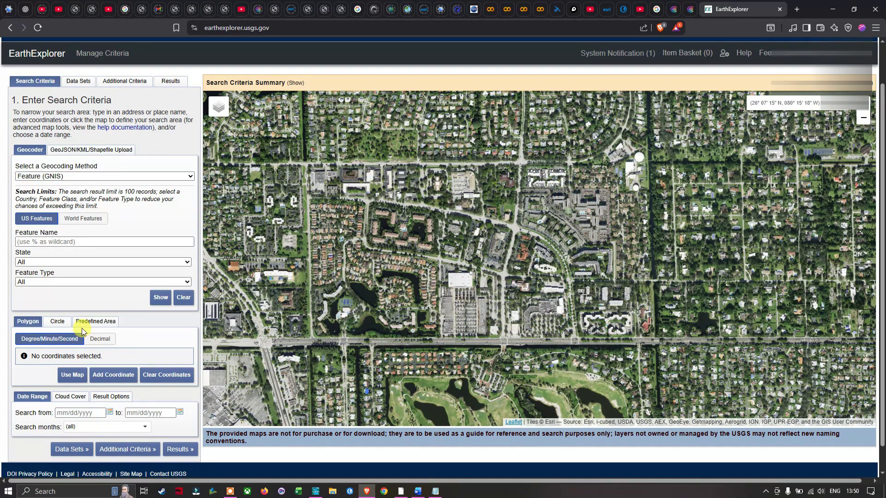
# Review the circle and predefined-area search options, including the state, area type and area choices for adding a shape, and close the dialog
pyautogui.click(58, 321)
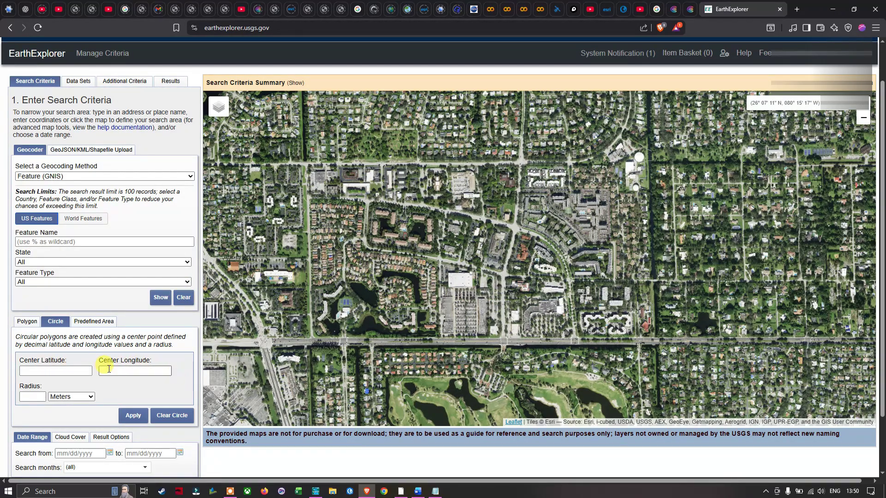
pyautogui.click(102, 327)
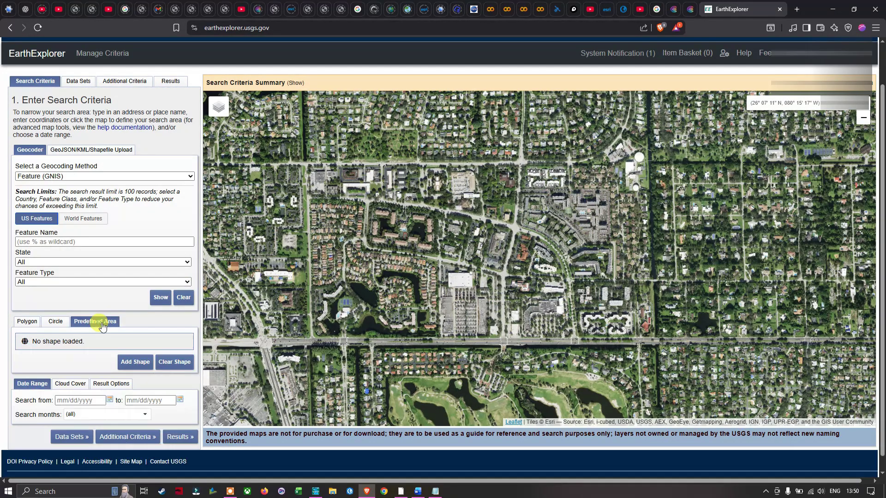
pyautogui.click(144, 365)
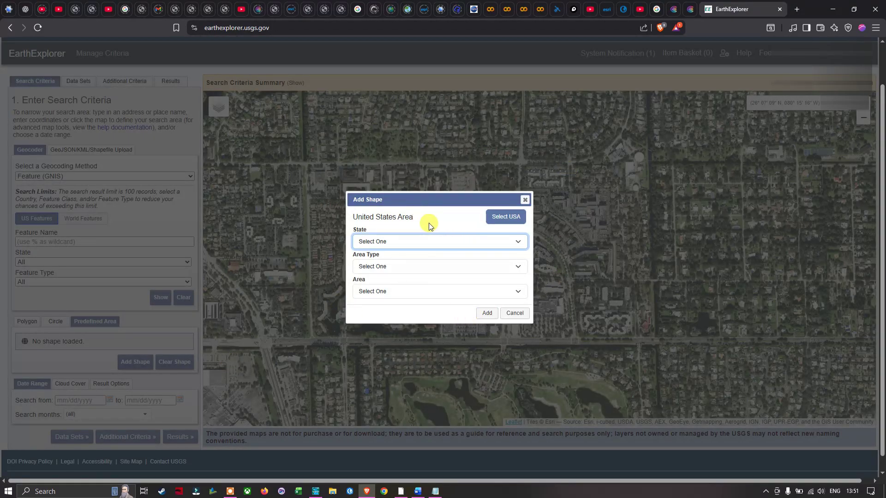
pyautogui.click(521, 243)
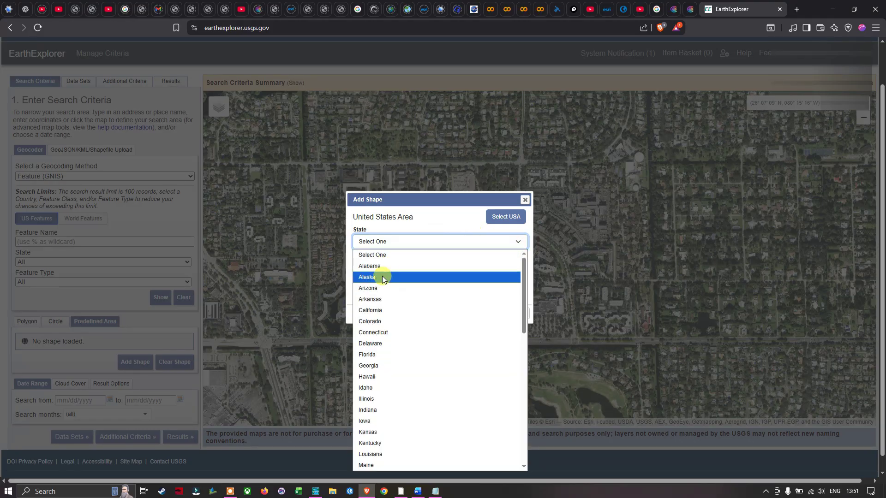
pyautogui.click(442, 210)
pyautogui.click(459, 266)
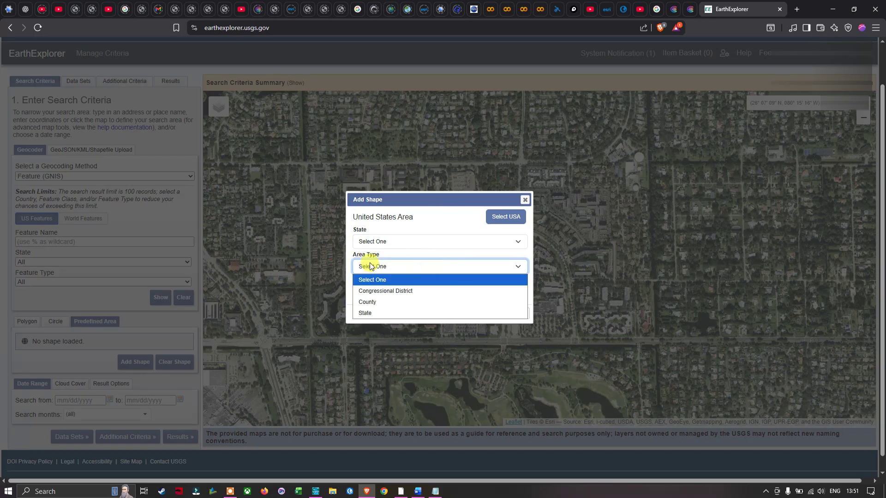
pyautogui.click(435, 200)
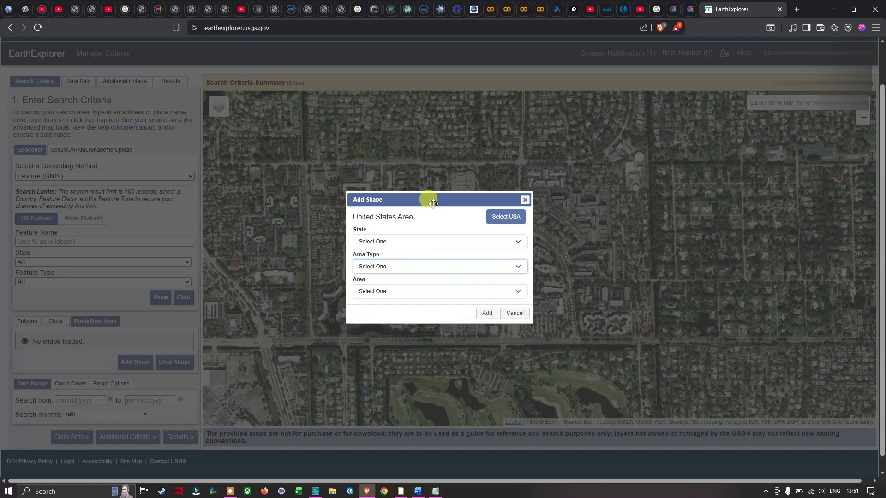
pyautogui.click(402, 293)
pyautogui.click(468, 199)
pyautogui.click(524, 199)
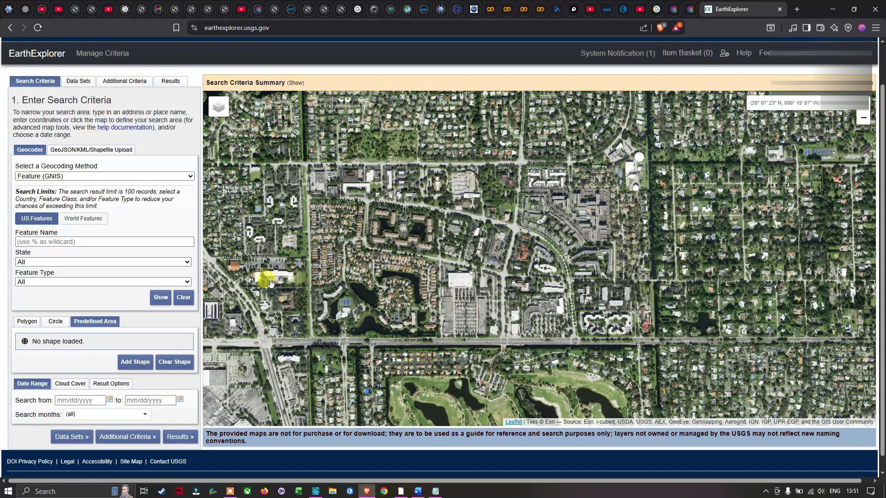
# Start adding a new polygon coordinate and arrange the Notepad window with the saved latitude and longitude beside the entry dialog
pyautogui.click(28, 323)
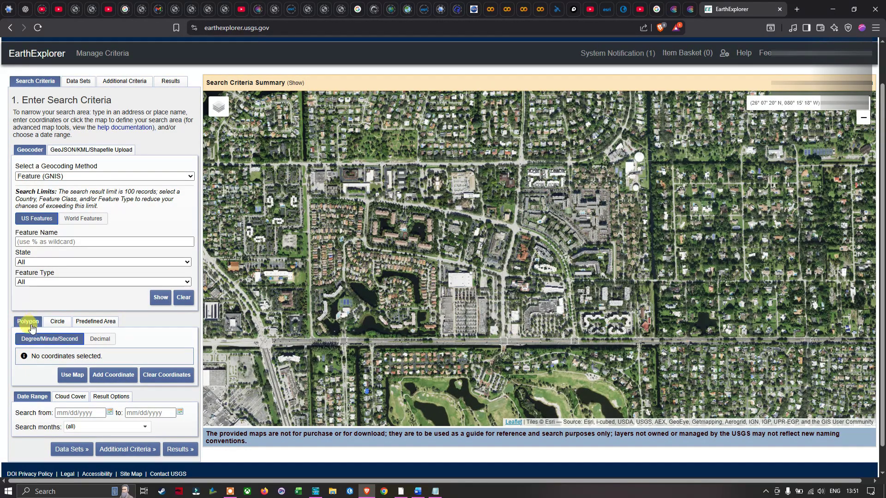
pyautogui.click(113, 376)
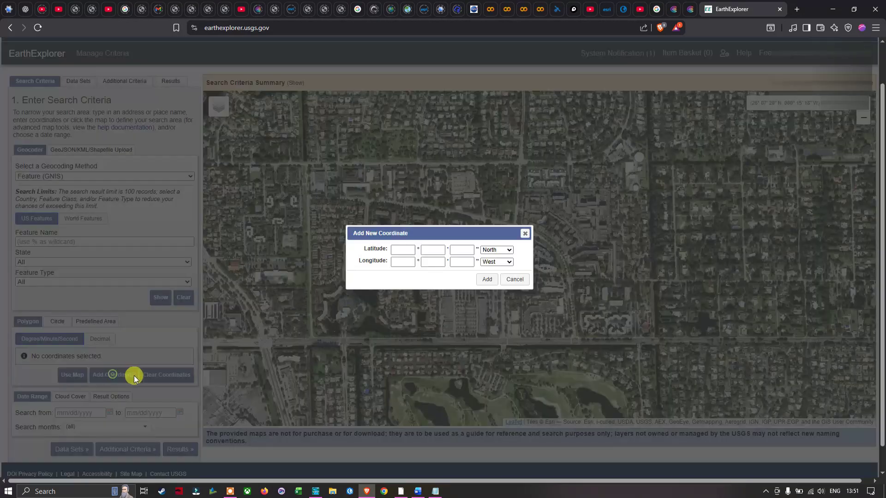
pyautogui.moveTo(434, 233); pyautogui.dragTo(486, 244)
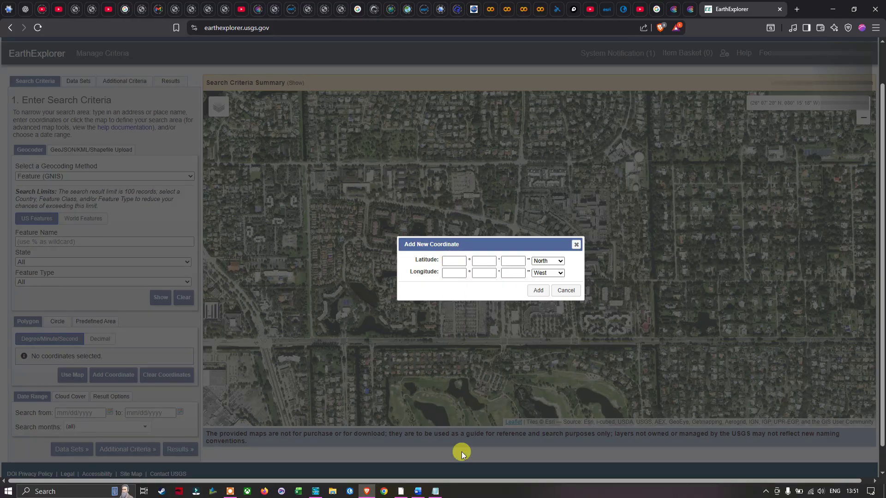
pyautogui.click(435, 491)
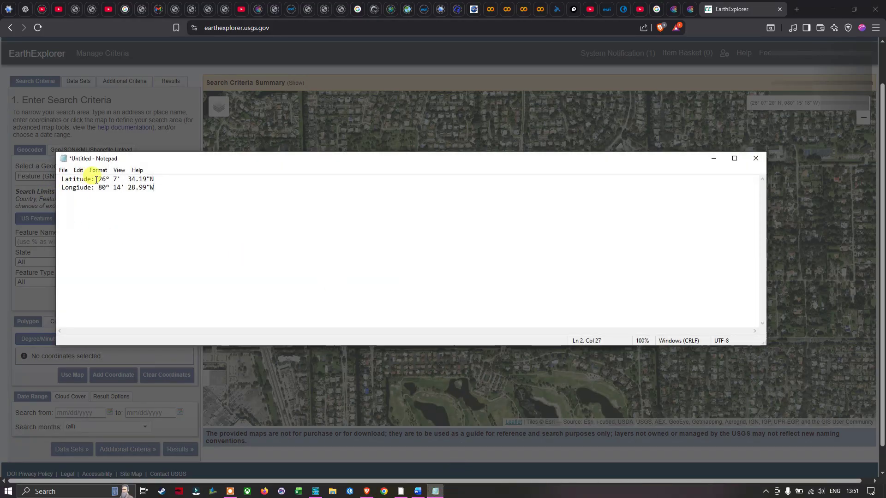
pyautogui.moveTo(189, 163); pyautogui.dragTo(247, 72)
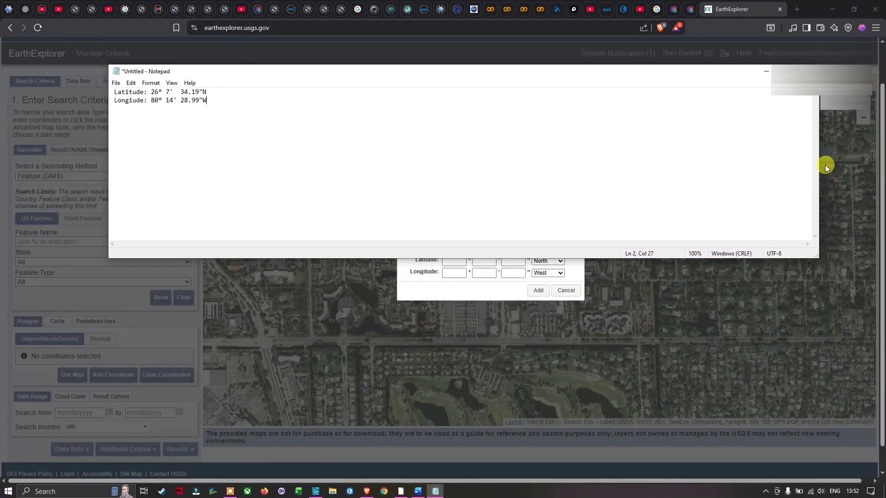
pyautogui.moveTo(819, 160); pyautogui.dragTo(346, 113)
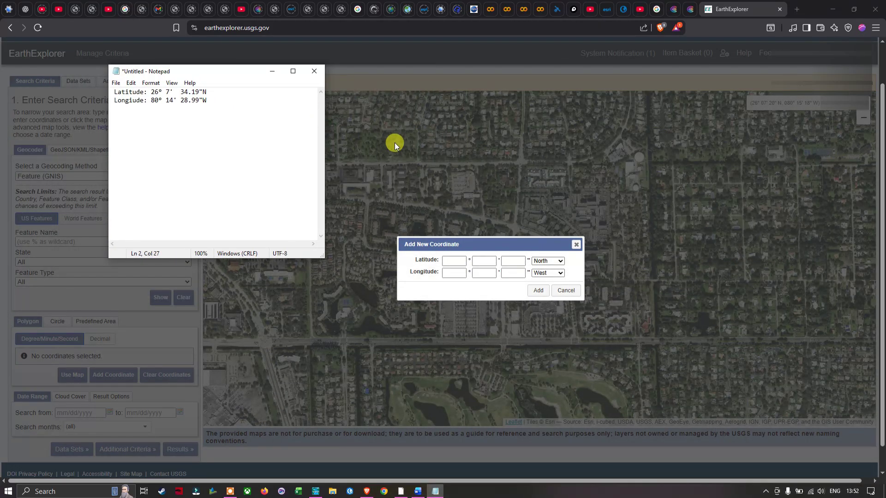
# Add the coordinate latitude 26° 7' 34.19" North, longitude 80° 14' 28.99" West and inspect its marker on the map
pyautogui.click(436, 492)
pyautogui.click(436, 492)
pyautogui.click(263, 99)
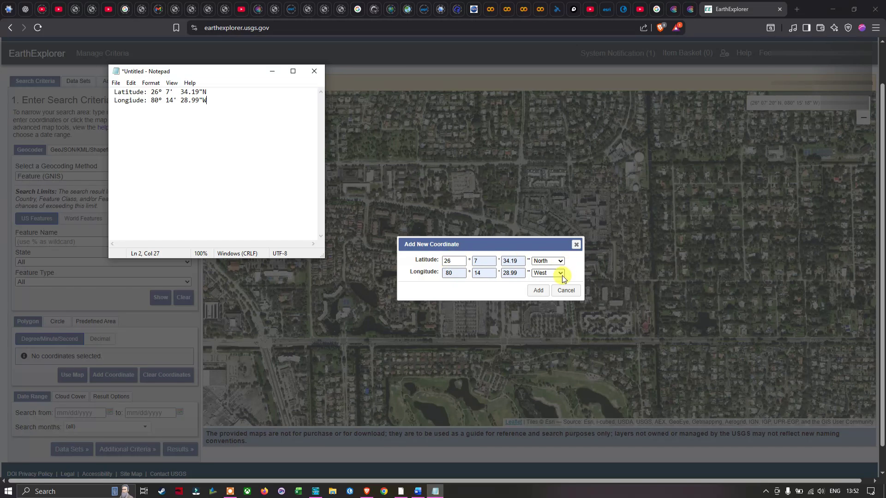
pyautogui.click(439, 254)
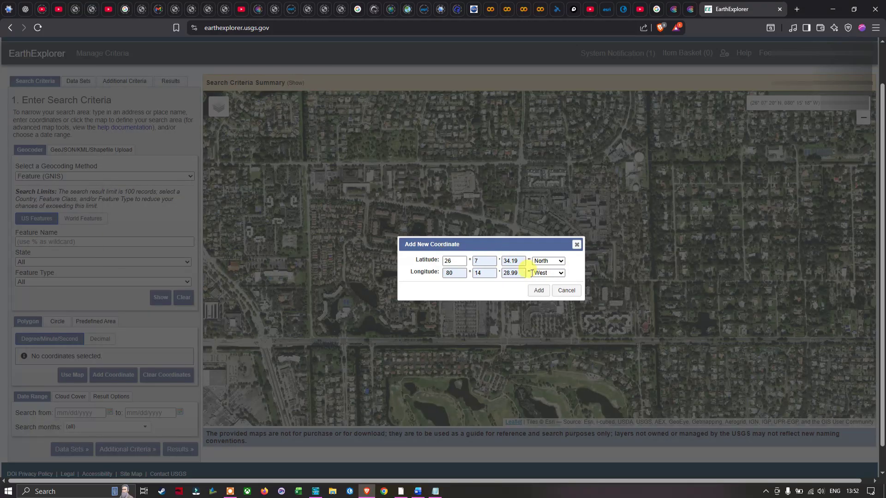
pyautogui.click(542, 291)
pyautogui.scroll(5, 542, 252)
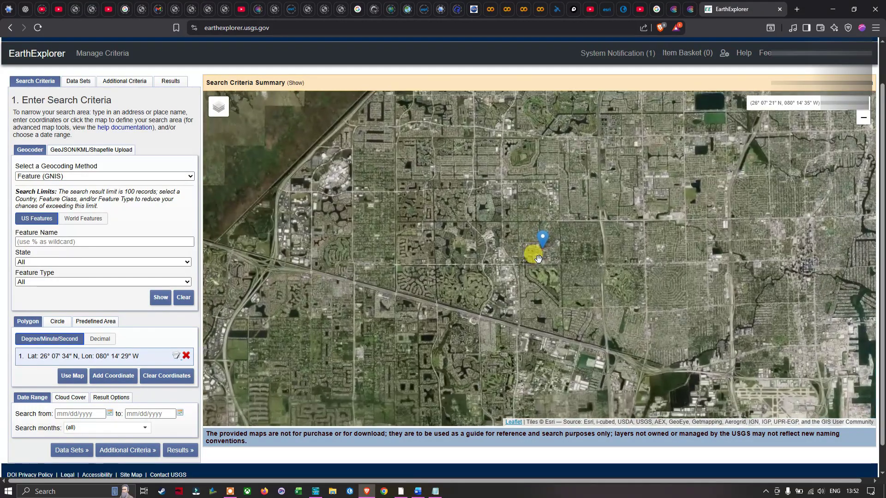
pyautogui.scroll(2, 545, 239)
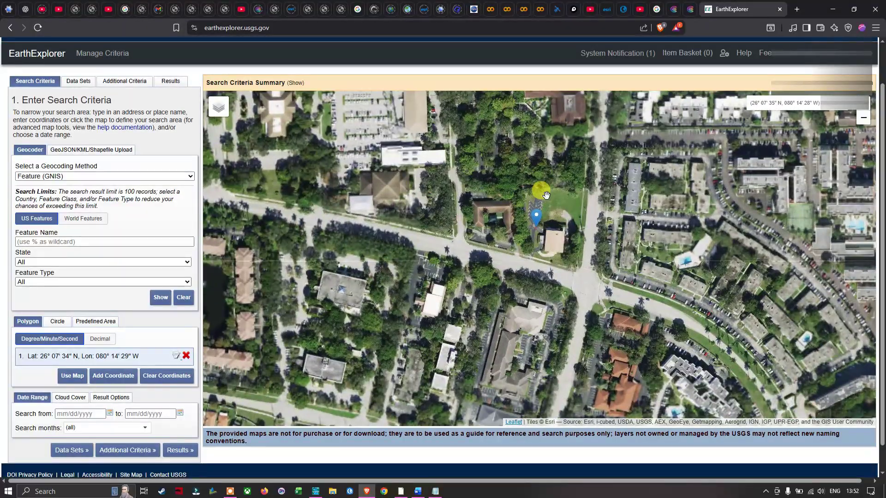
pyautogui.scroll(-1, 545, 198)
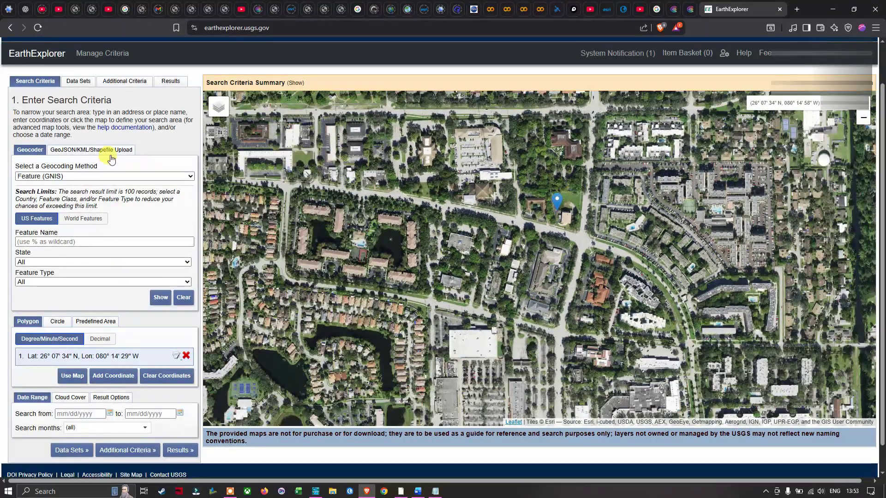
# Choose NAIP under Aerial Imagery as the data set to search
pyautogui.click(80, 84)
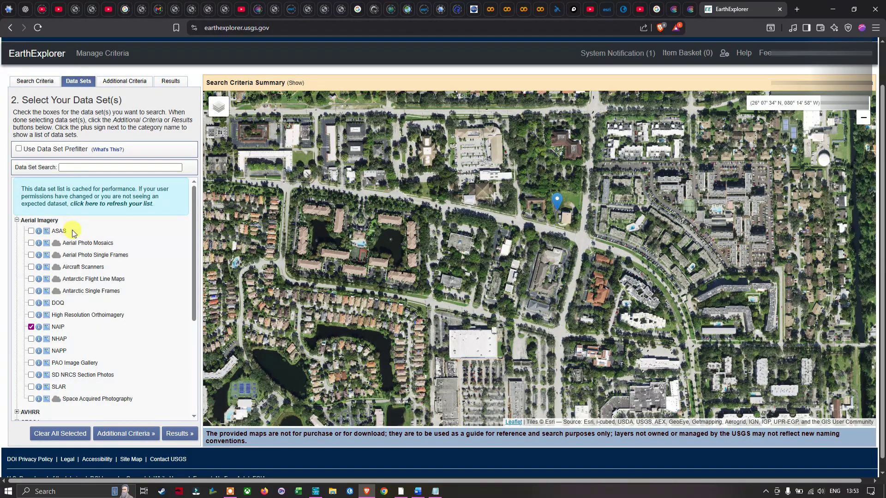
pyautogui.click(17, 221)
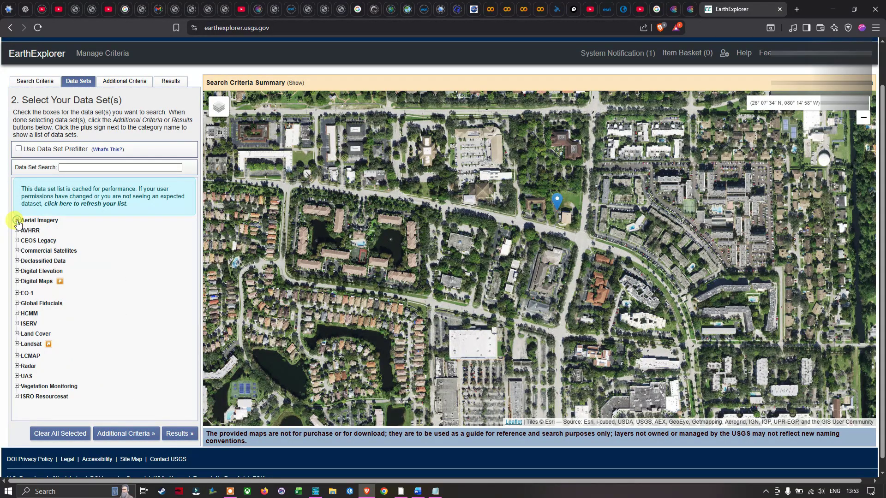
pyautogui.click(18, 223)
pyautogui.click(31, 327)
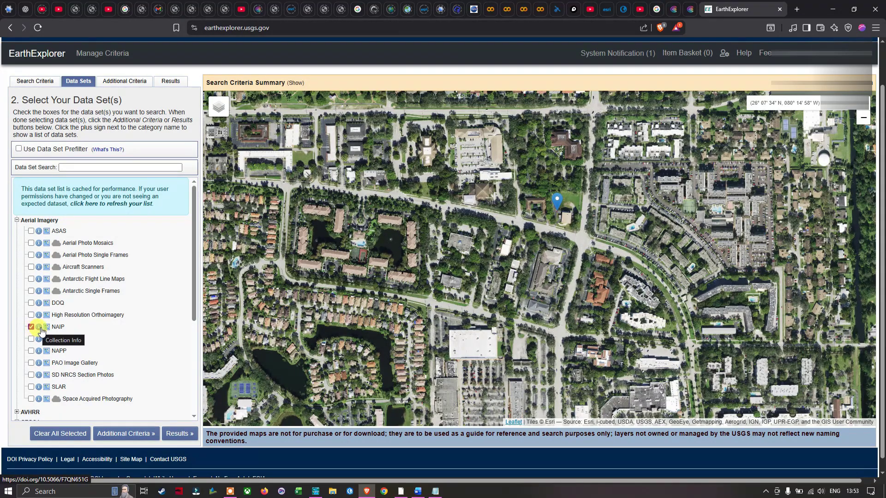
# Open the NAIP collection information page and read its description of resolution, tiles and formats
pyautogui.click(39, 328)
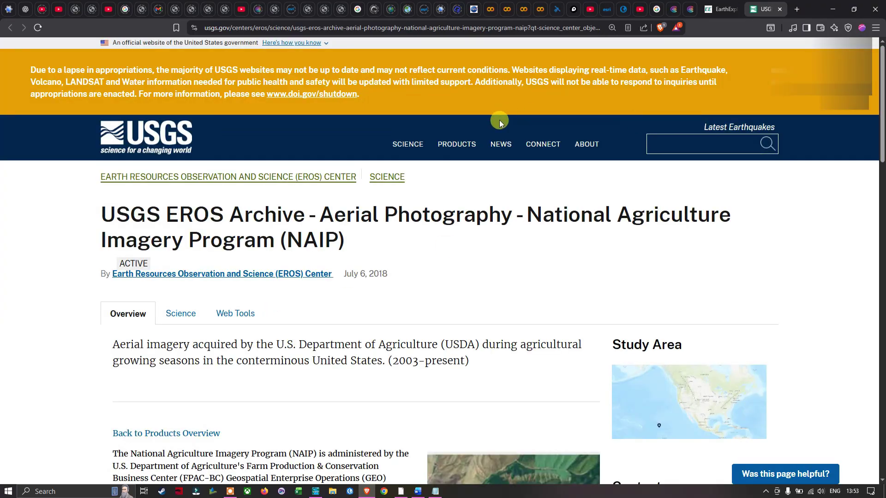
pyautogui.scroll(-1, 499, 127)
pyautogui.scroll(-5, 503, 198)
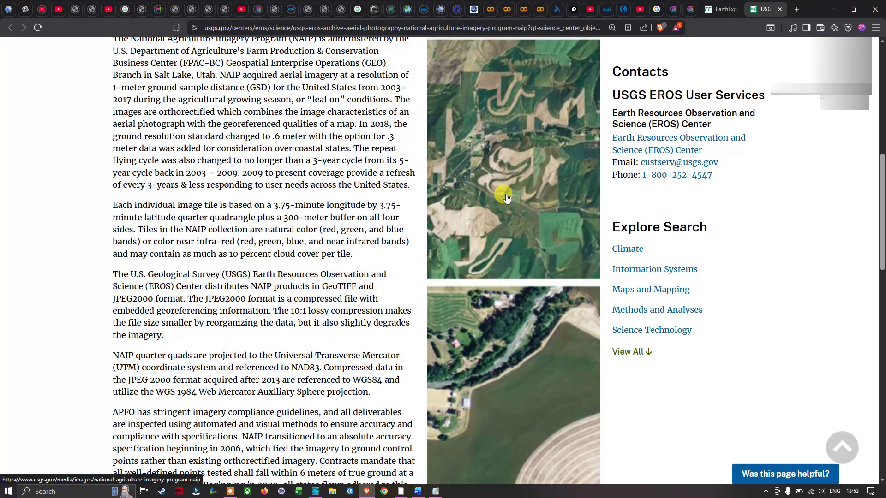
# Look through the rest of the NAIP page, including coverage maps and data access, and return to EarthExplorer
pyautogui.scroll(-5, 506, 196)
pyautogui.scroll(-5, 506, 196)
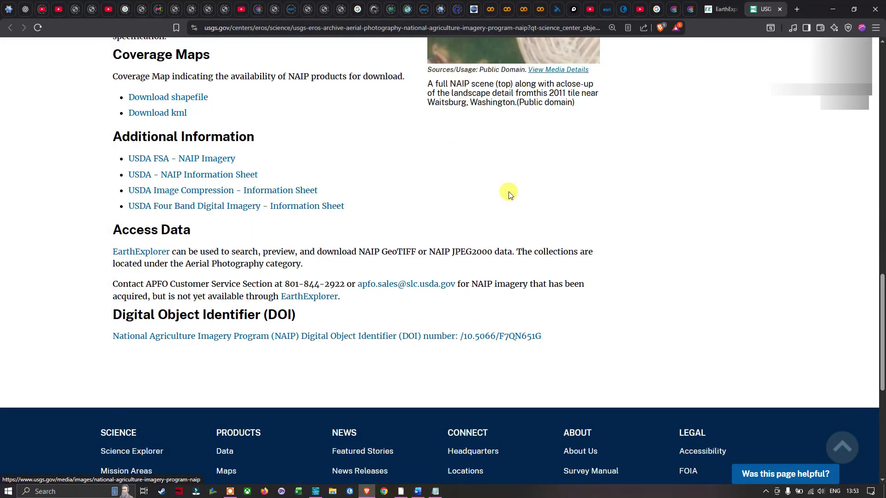
pyautogui.scroll(10, 559, 219)
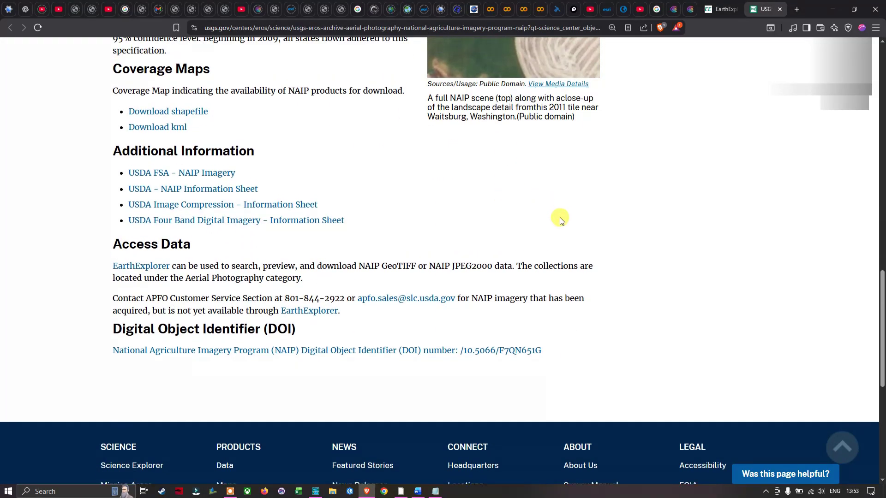
pyautogui.scroll(3, 560, 217)
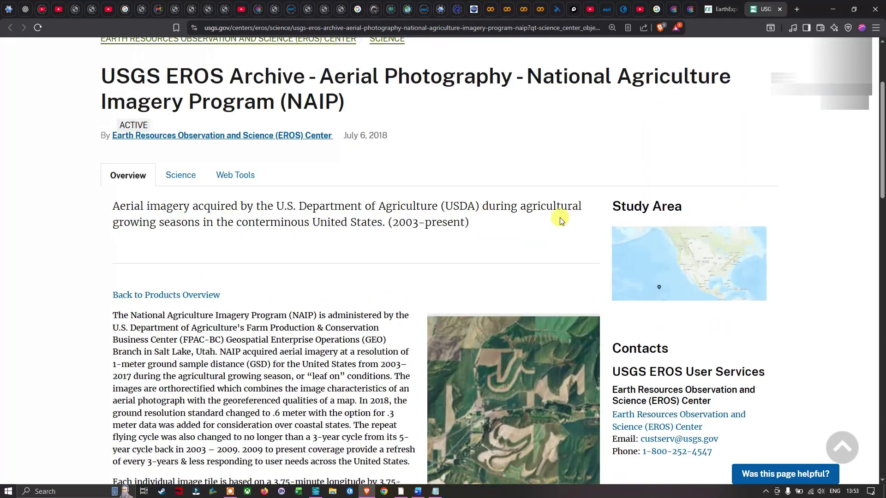
pyautogui.click(724, 11)
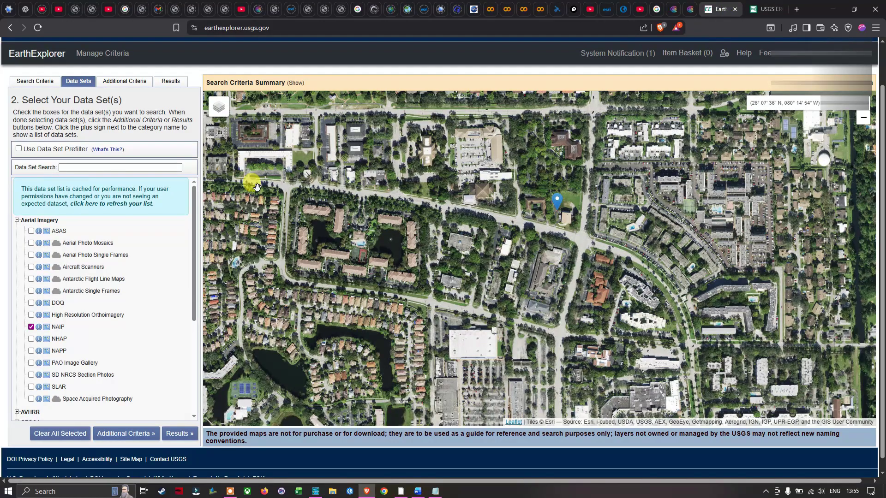
# Review the search criteria's cloud cover and result options settings
pyautogui.click(44, 83)
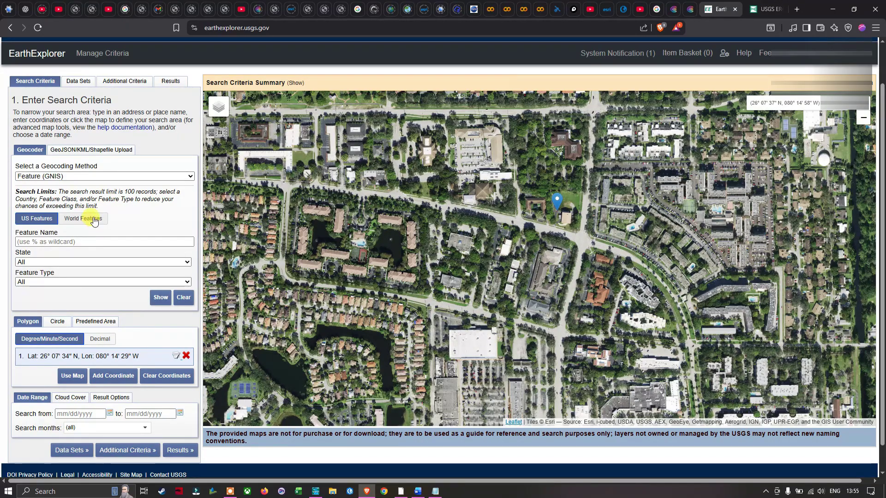
pyautogui.scroll(-1, 93, 212)
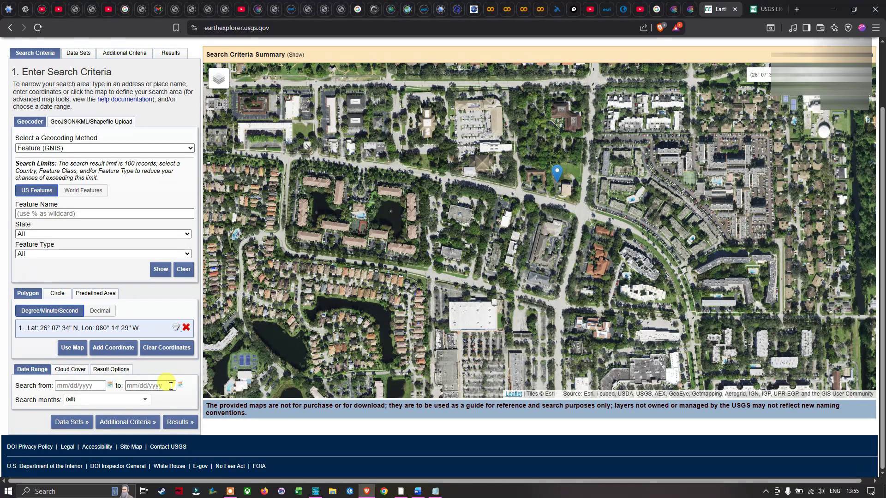
pyautogui.click(72, 372)
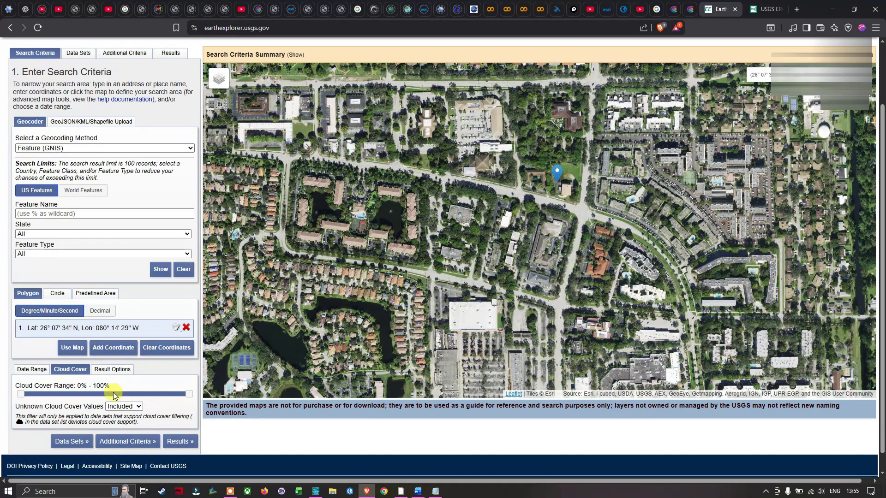
pyautogui.moveTo(20, 395)
pyautogui.mouseDown()
pyautogui.moveTo(41, 400)
pyautogui.moveTo(22, 399)
pyautogui.mouseUp()
pyautogui.click(118, 369)
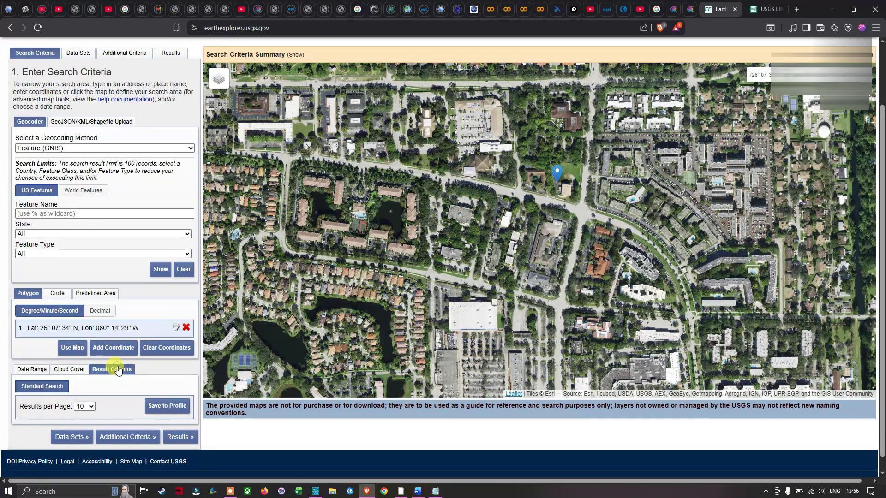
pyautogui.click(76, 371)
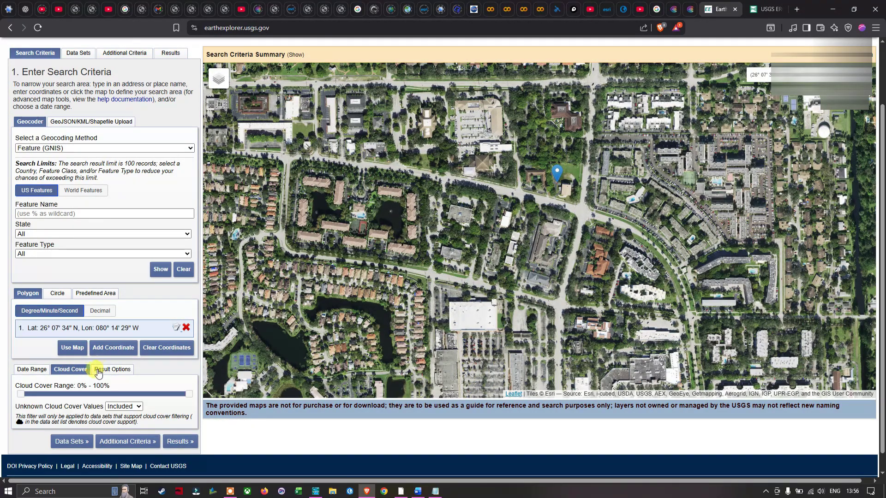
# Examine the date range calendars and consult the NAIP guide in Word, then return to the EarthExplorer search criteria
pyautogui.click(37, 369)
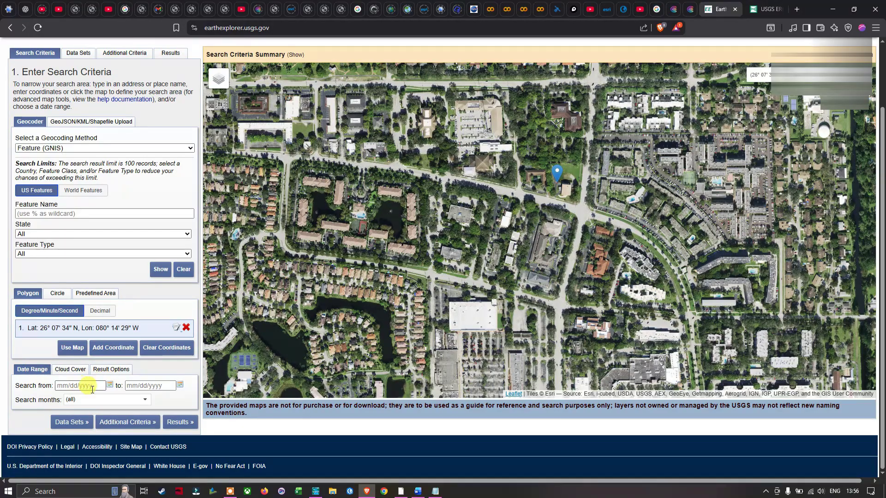
pyautogui.click(107, 386)
pyautogui.click(109, 385)
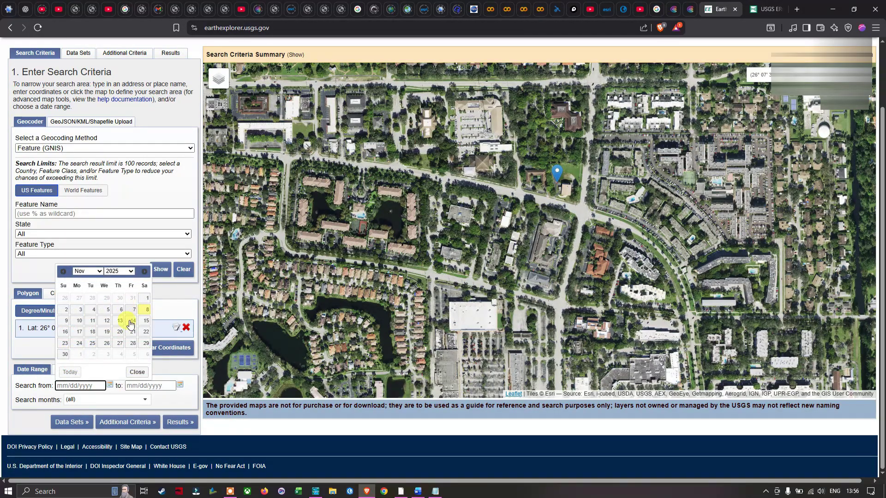
pyautogui.click(180, 384)
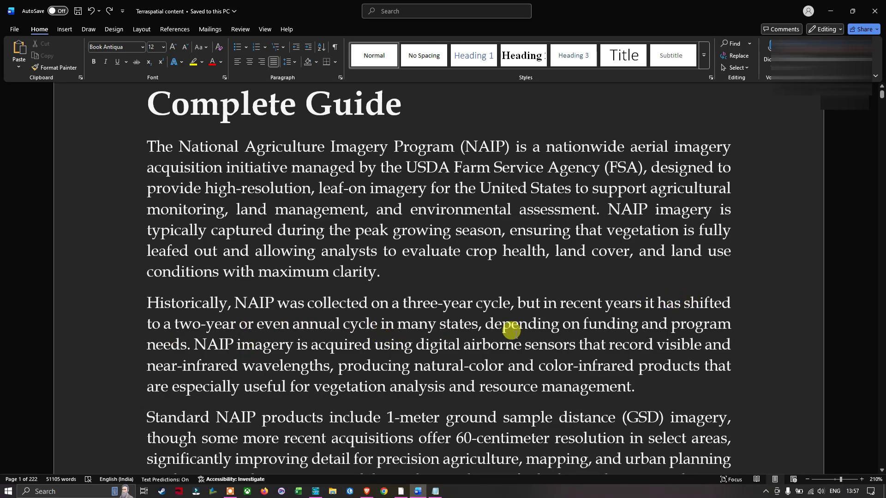
pyautogui.click(367, 492)
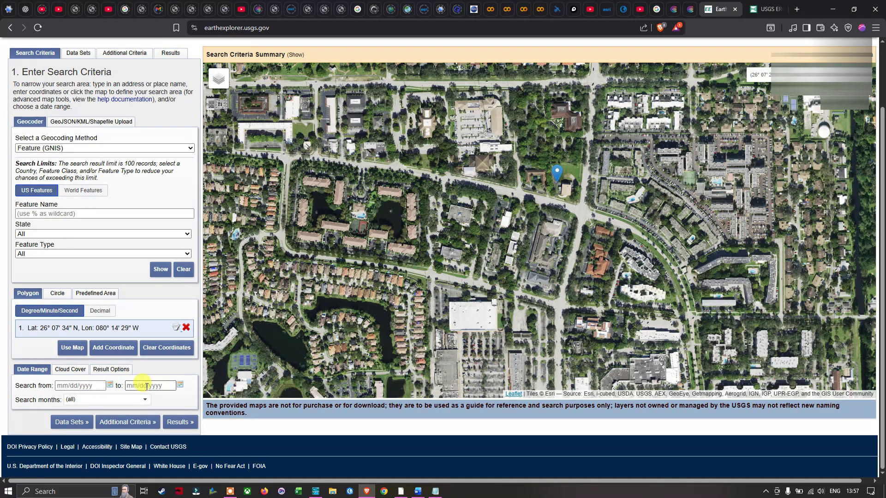
# Check the NAIP data set selection and its additional criteria, and show the search results
pyautogui.click(81, 53)
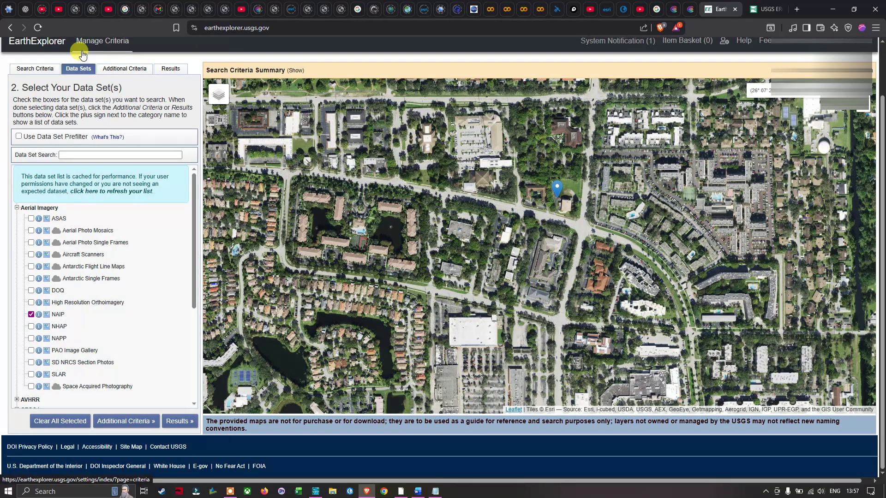
pyautogui.click(133, 74)
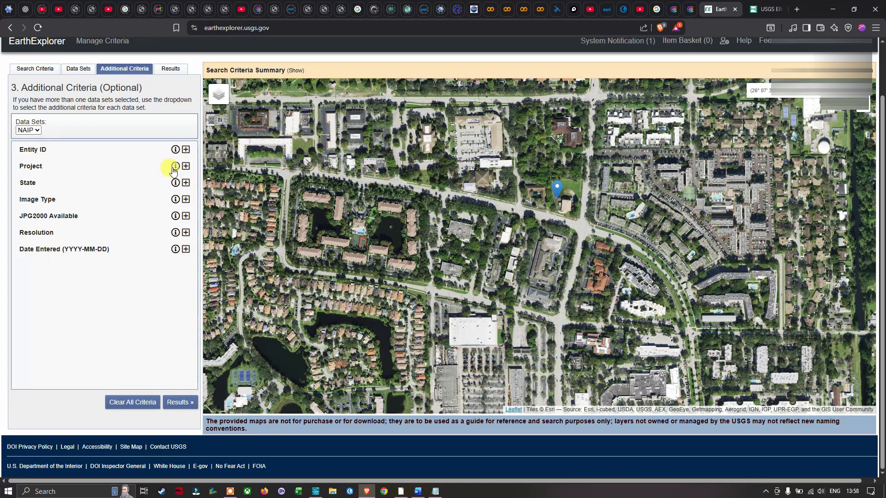
pyautogui.click(37, 131)
pyautogui.click(39, 132)
pyautogui.click(170, 70)
pyautogui.click(172, 72)
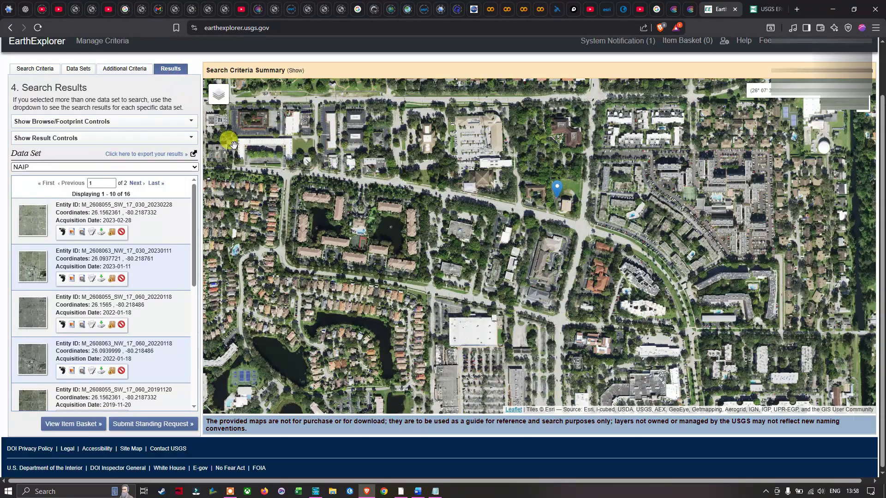
# Show the footprint of the NAIP tile acquired 2023-02-28 and inspect its coverage around the location marker
pyautogui.moveTo(500, 199); pyautogui.dragTo(439, 223)
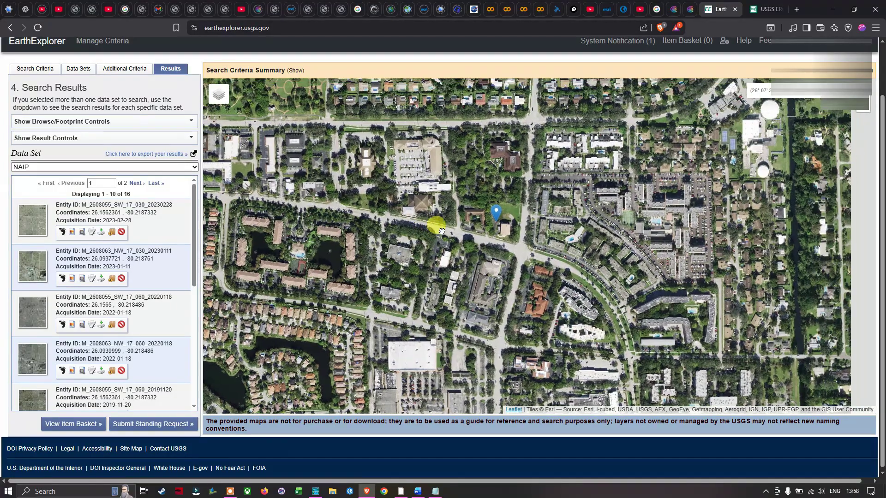
pyautogui.scroll(-1, 492, 233)
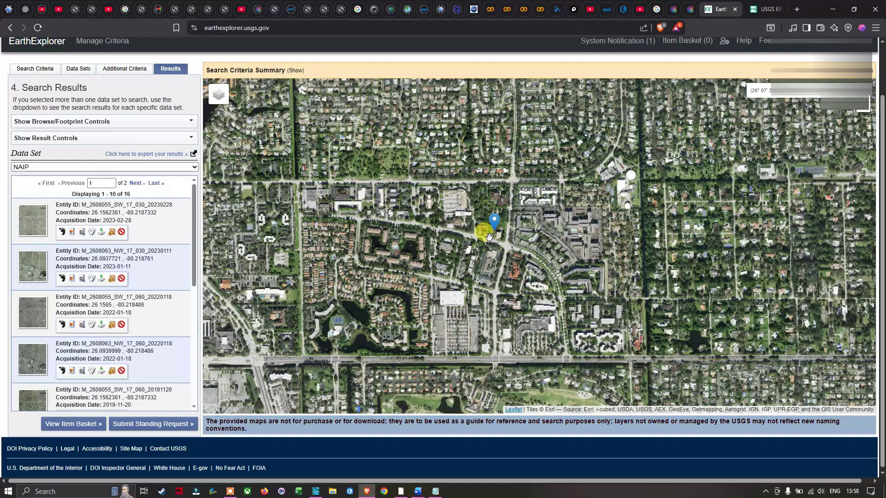
pyautogui.click(63, 232)
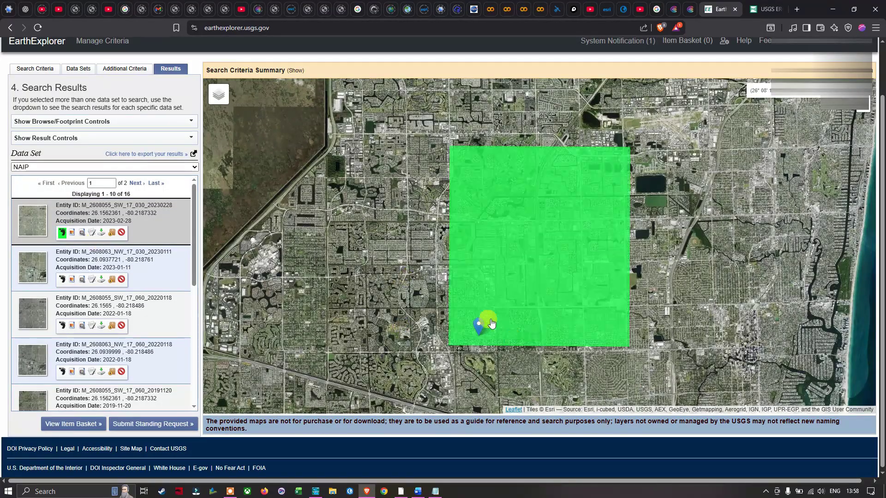
pyautogui.scroll(1, 512, 364)
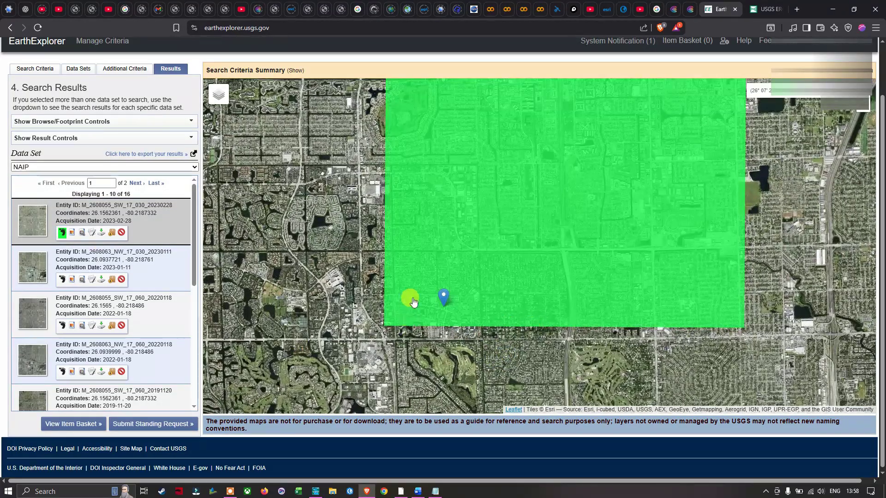
pyautogui.scroll(1, 506, 233)
pyautogui.scroll(-1, 506, 233)
pyautogui.moveTo(671, 182); pyautogui.dragTo(609, 233)
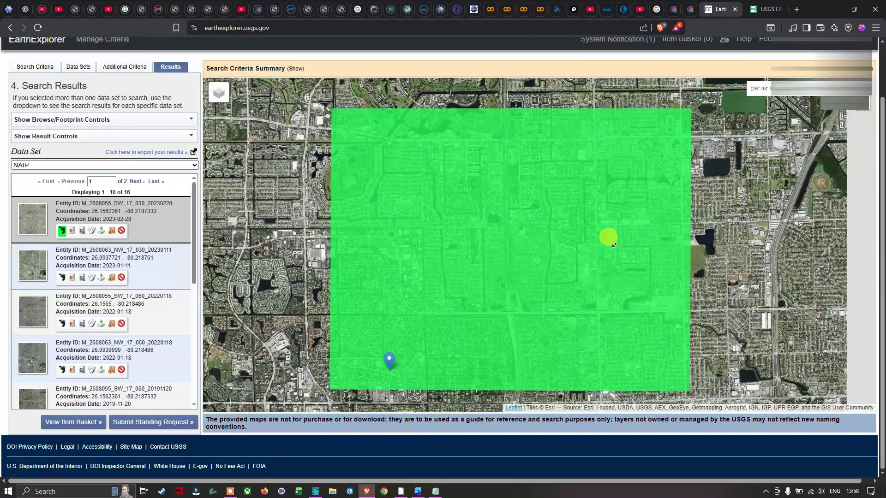
# Show the footprint of the 2023-01-11 tile, compare its coverage at the marker, and hide it again
pyautogui.click(62, 277)
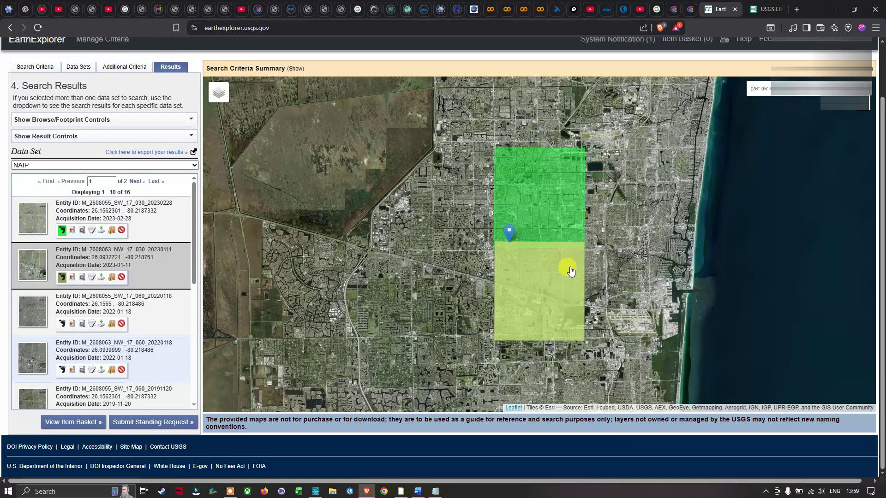
pyautogui.scroll(2, 508, 237)
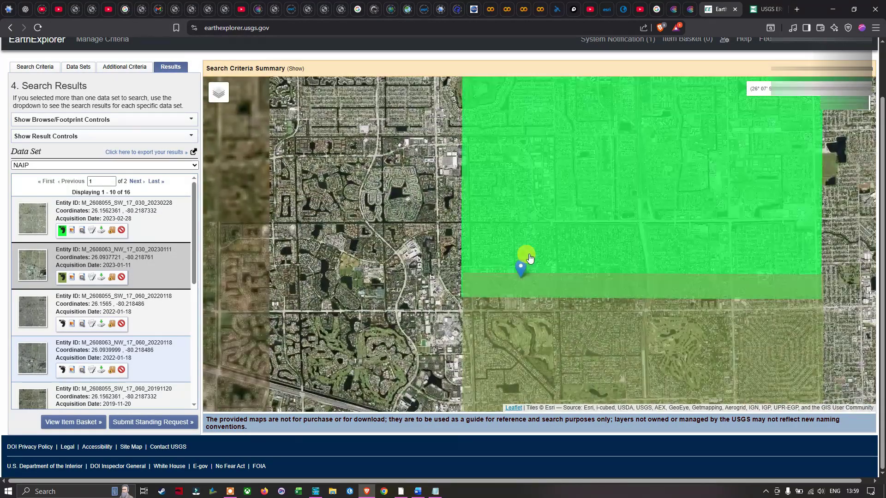
pyautogui.scroll(2, 531, 280)
pyautogui.scroll(-1, 535, 275)
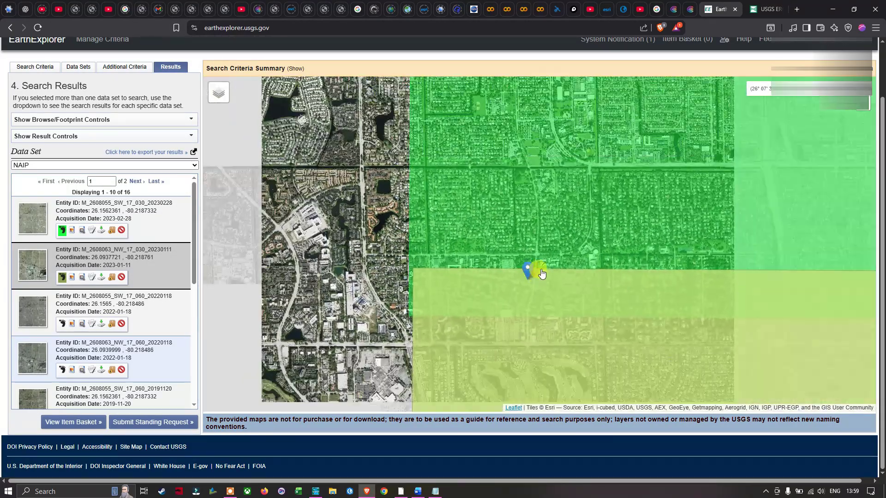
pyautogui.click(63, 277)
pyautogui.moveTo(508, 217); pyautogui.dragTo(421, 251)
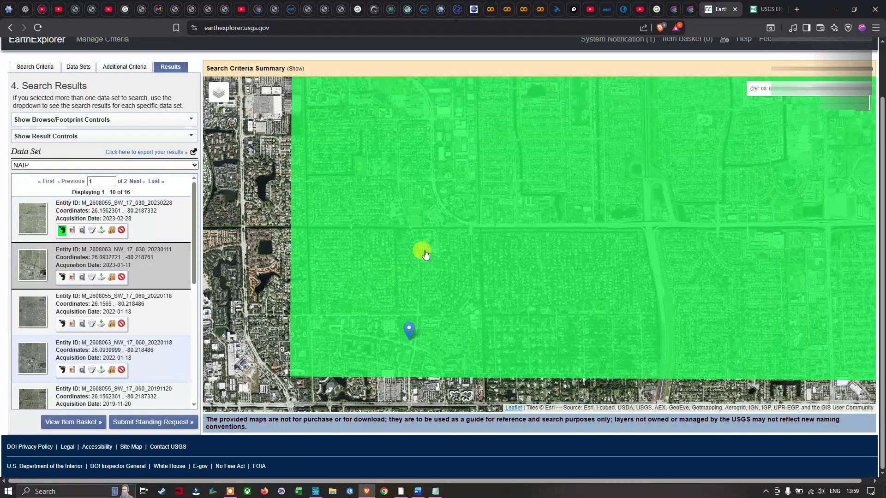
pyautogui.scroll(-1, 421, 251)
pyautogui.scroll(-1, 542, 182)
pyautogui.moveTo(545, 179); pyautogui.dragTo(465, 257)
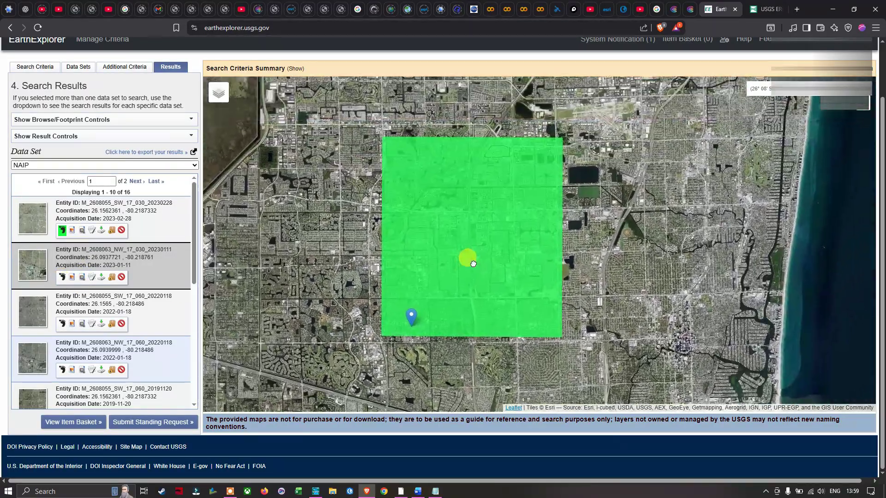
# Download the 2023-02-28 tile's full-resolution ZIP into the NAIP Imagery folder on drive E and check the download
pyautogui.click(101, 231)
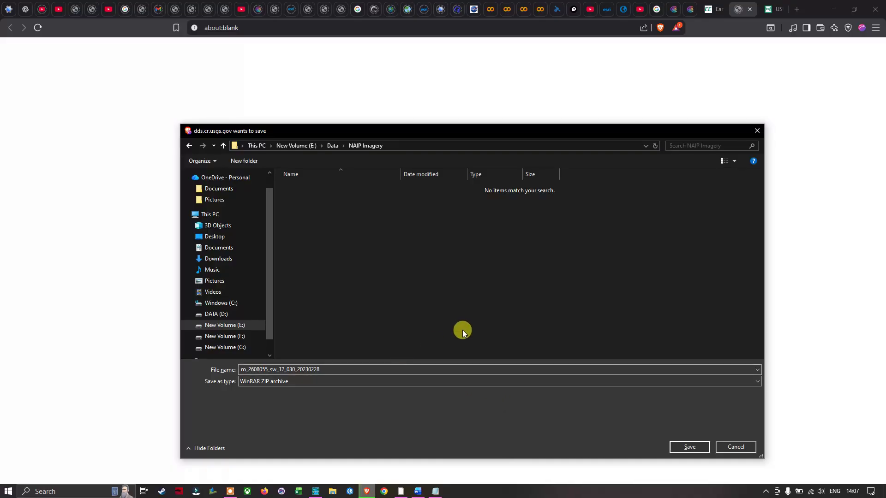
pyautogui.click(689, 448)
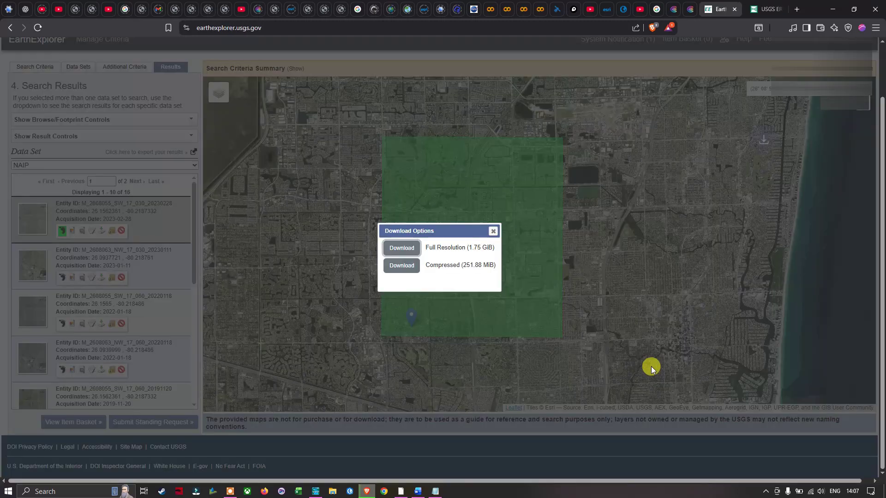
pyautogui.click(777, 29)
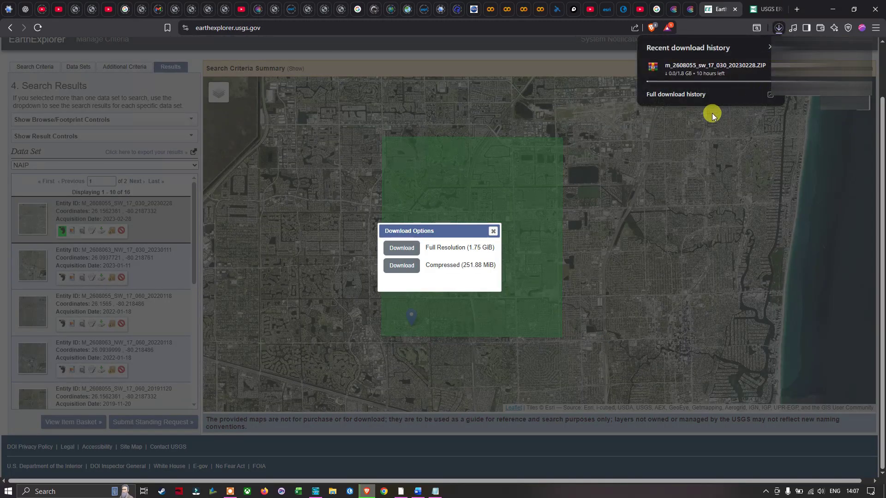
pyautogui.moveTo(698, 77)
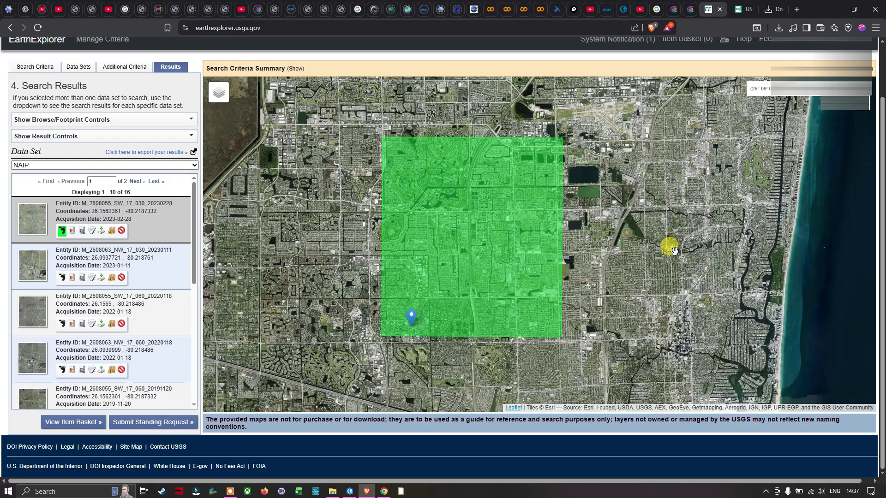
pyautogui.click(779, 27)
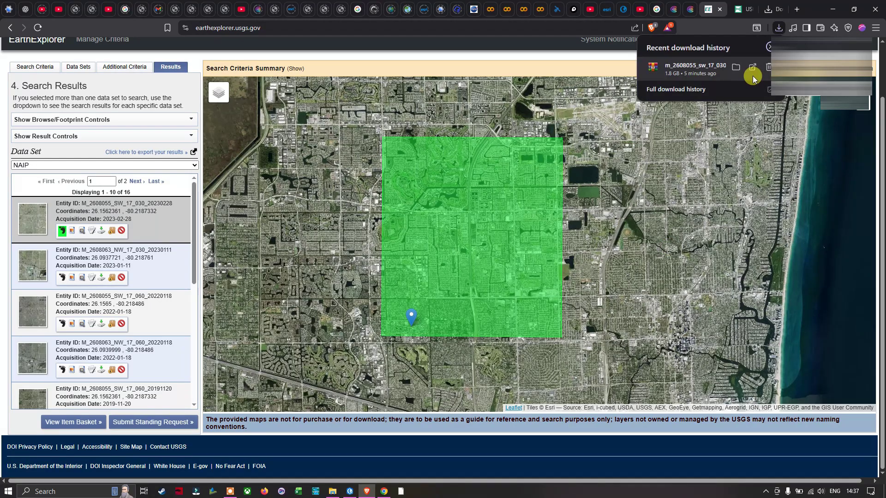
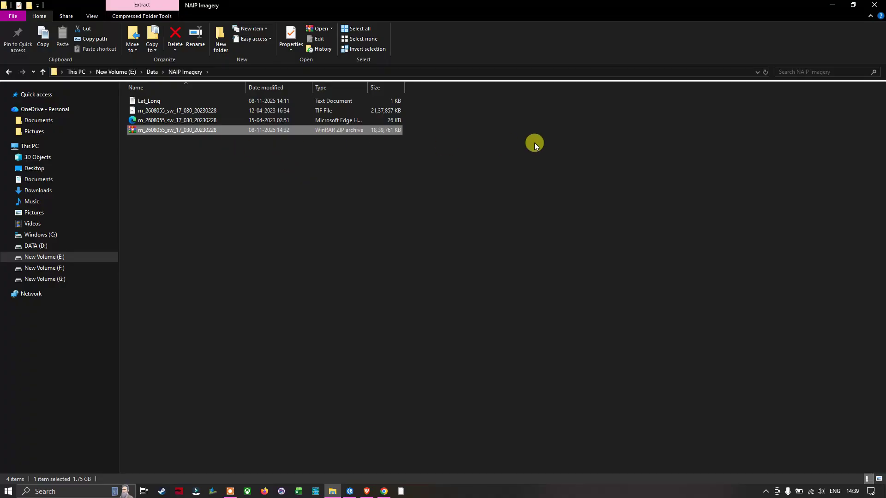
# Switch to ArcGIS Pro and add a folder connection to the NAIP Imagery folder in E:\Data
pyautogui.hotkey('alt', 'Tab')
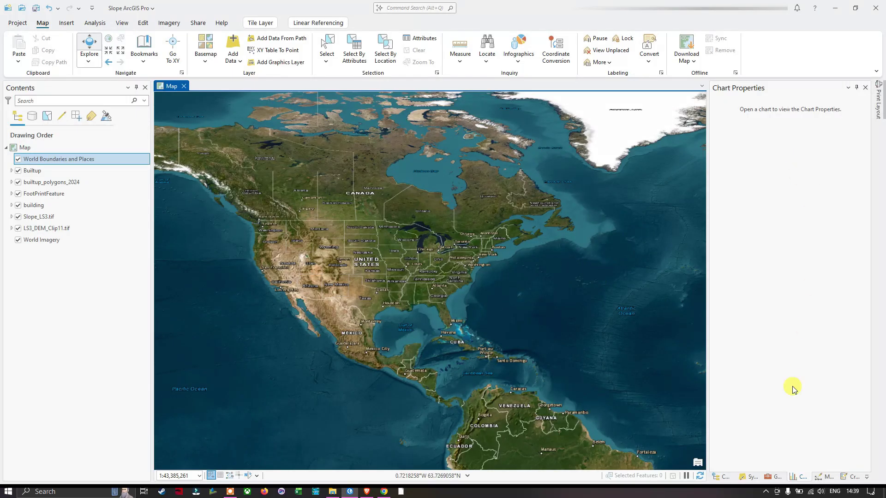
pyautogui.click(722, 477)
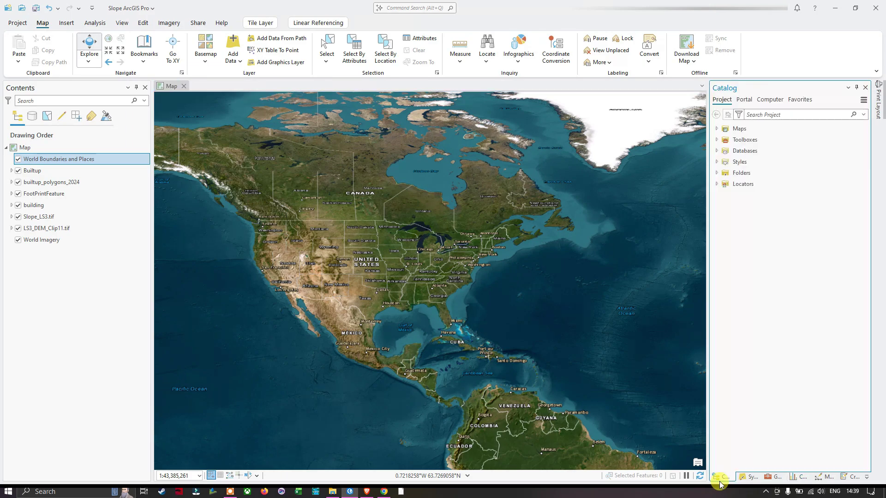
pyautogui.rightClick(733, 173)
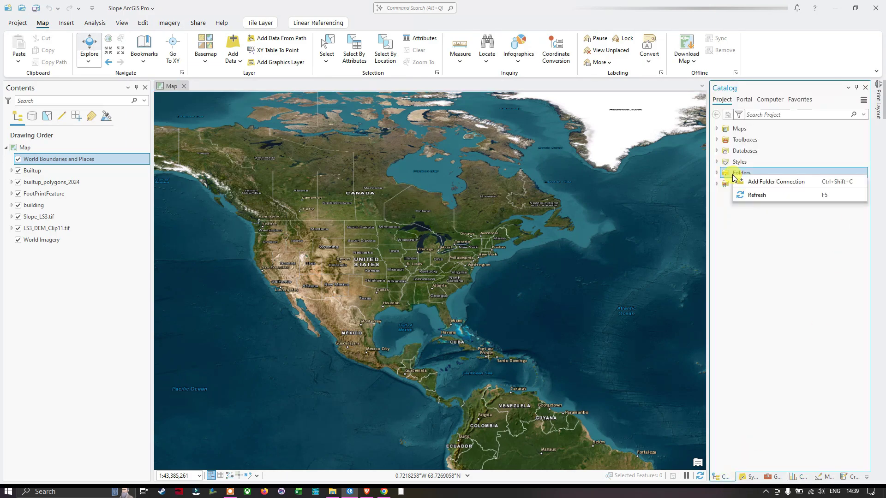
pyautogui.click(755, 181)
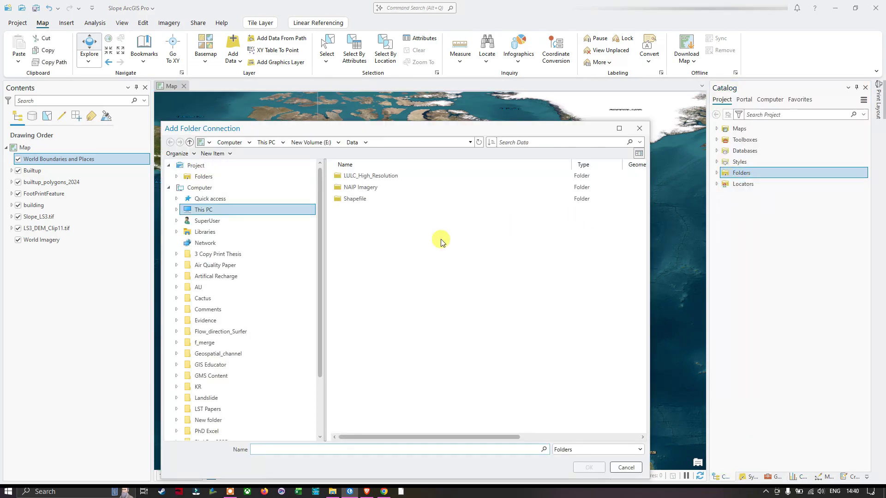
pyautogui.moveTo(439, 131); pyautogui.dragTo(457, 101)
pyautogui.click(372, 159)
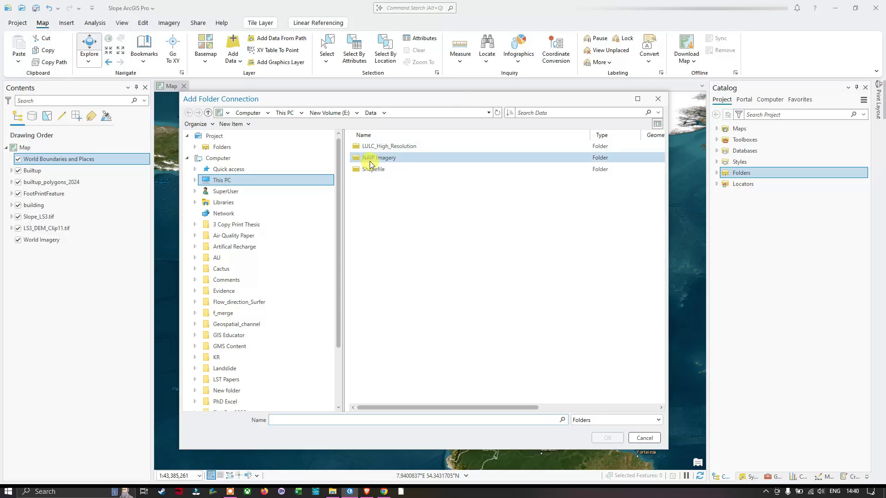
pyautogui.click(609, 438)
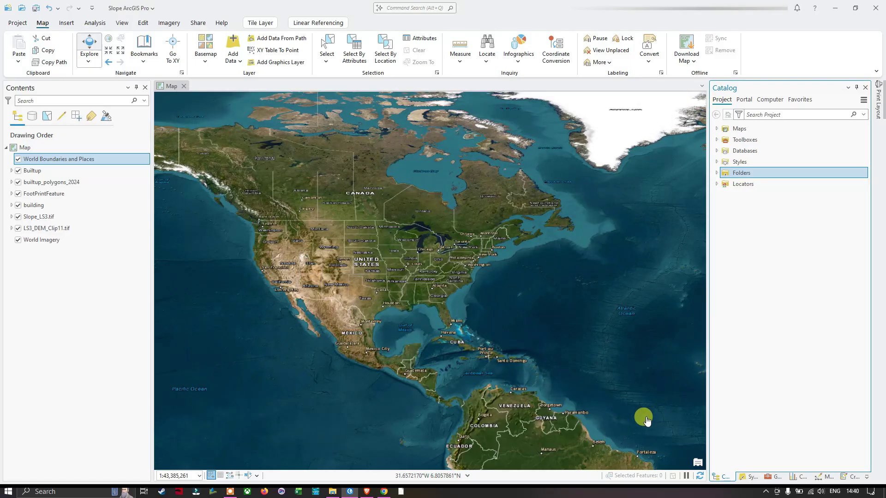
# Add m_2608055_sw_17_030_20230228.tif from the NAIP Imagery folder to the current map and zoom to the layer
pyautogui.click(716, 174)
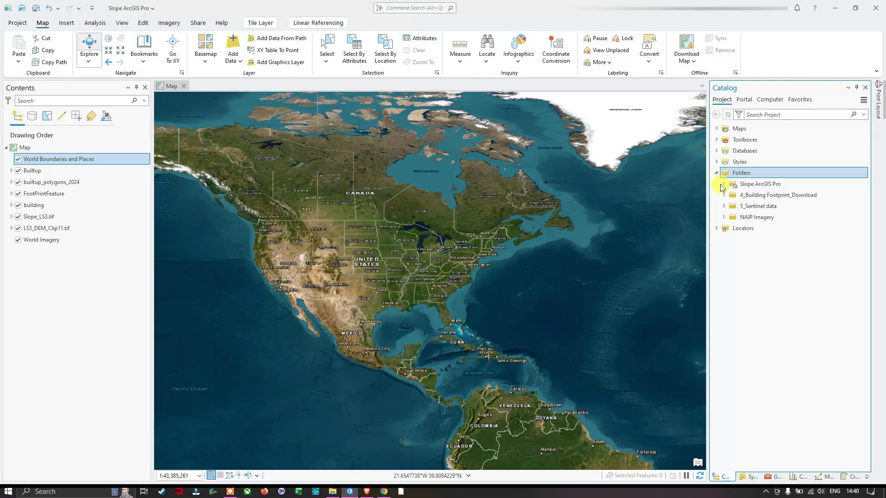
pyautogui.click(724, 218)
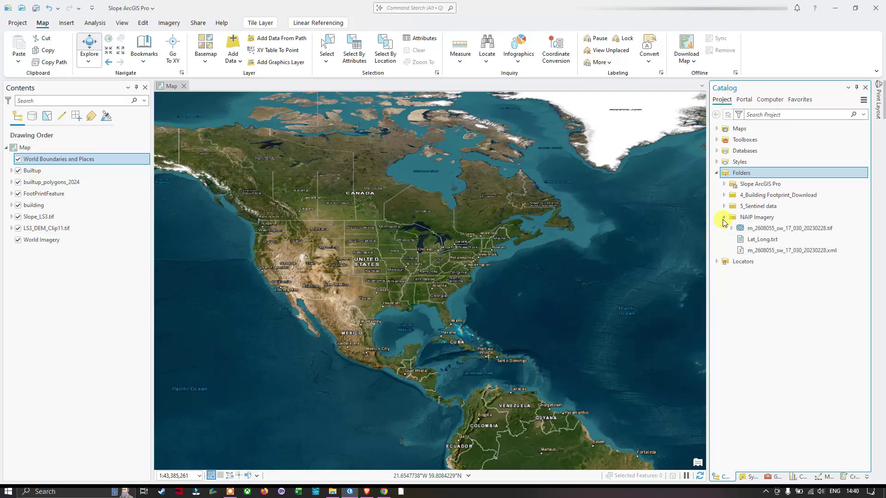
pyautogui.rightClick(783, 233)
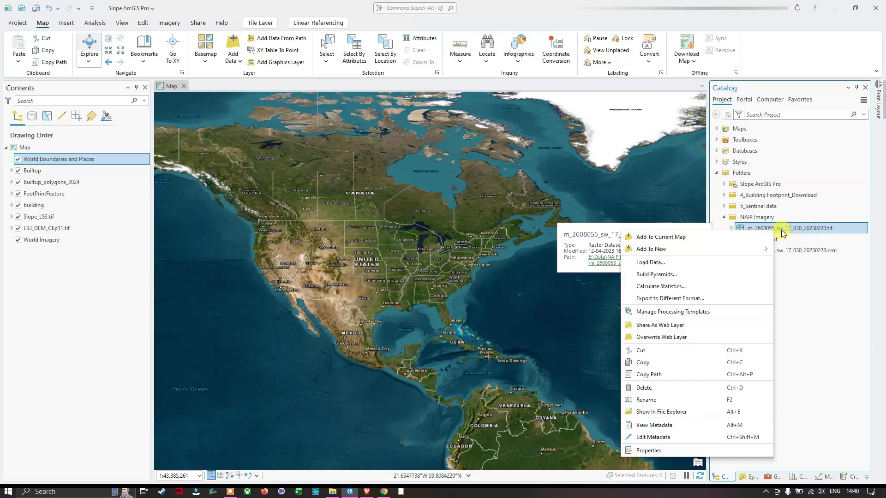
pyautogui.click(671, 236)
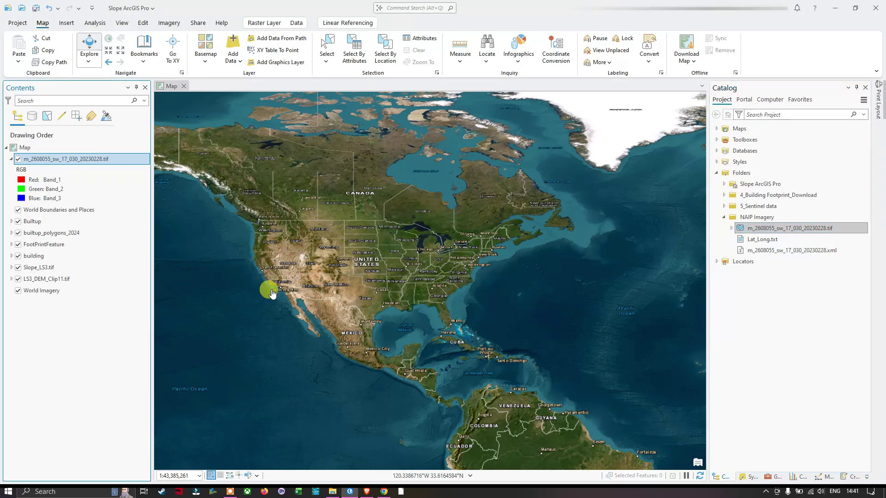
pyautogui.rightClick(50, 162)
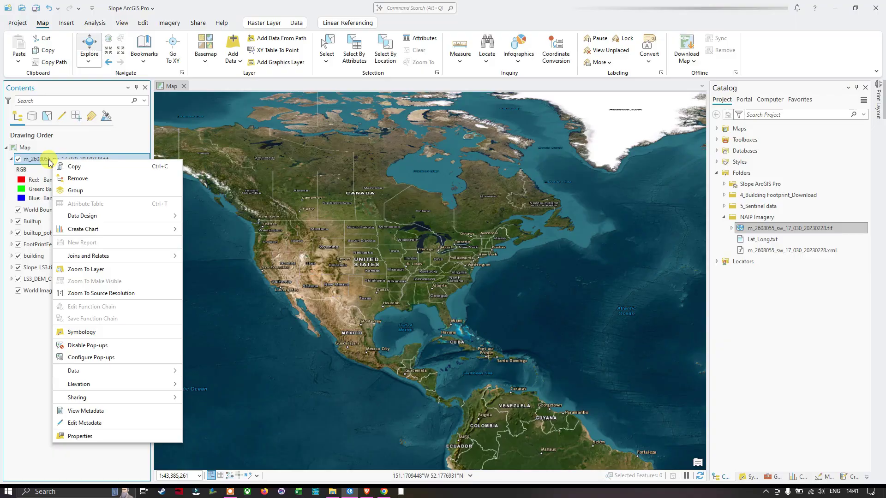
pyautogui.click(85, 269)
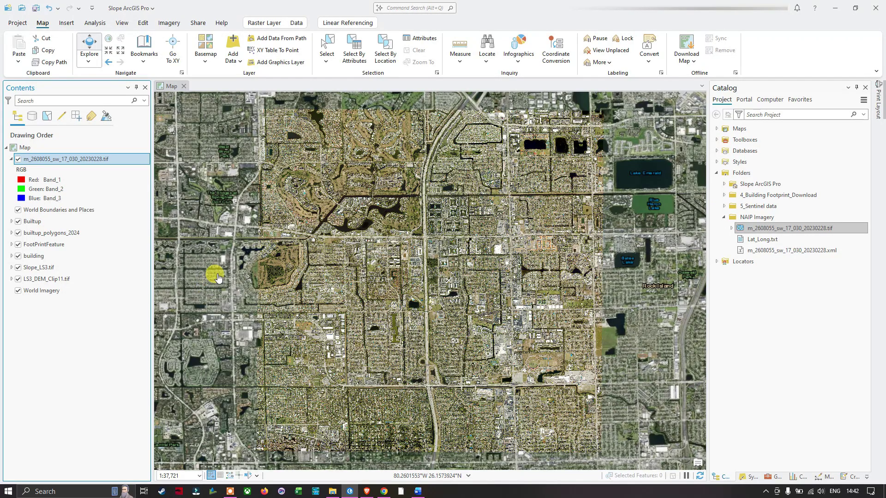
# Examine the NAIP image's detail at close range over the open parkland and the residential streets east of it
pyautogui.scroll(4, 219, 278)
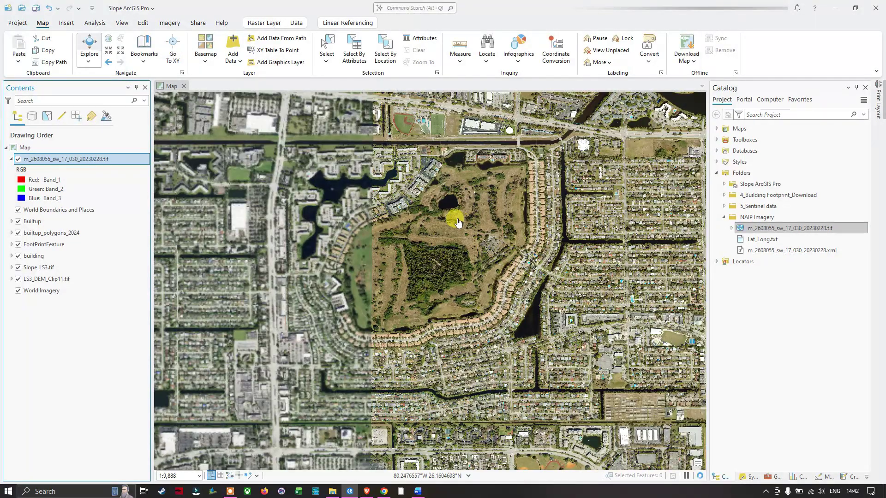
pyautogui.scroll(4, 489, 207)
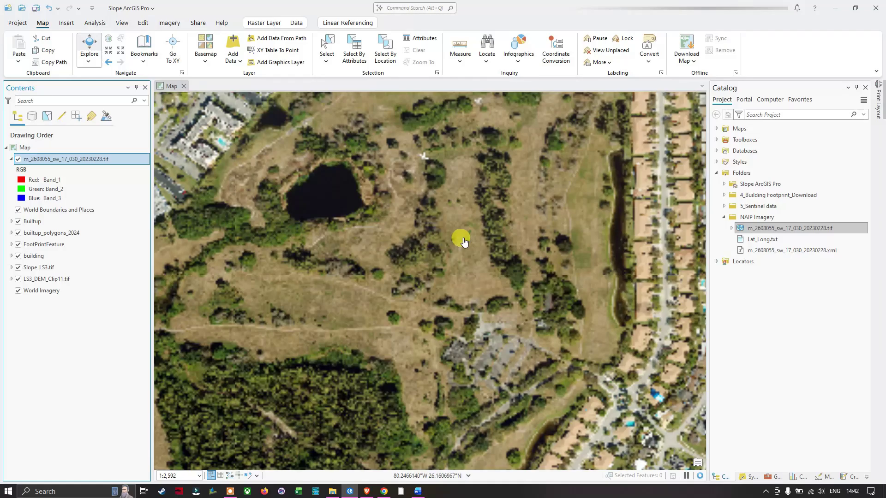
pyautogui.scroll(4, 426, 252)
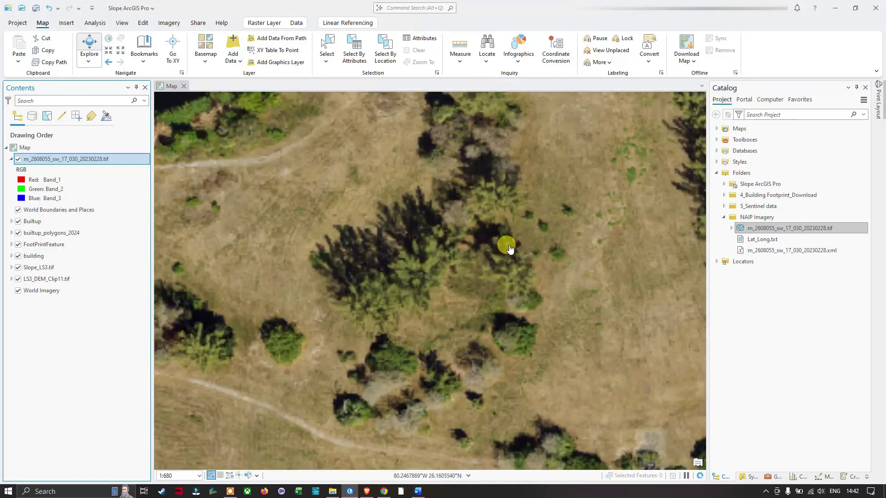
pyautogui.scroll(-4, 509, 249)
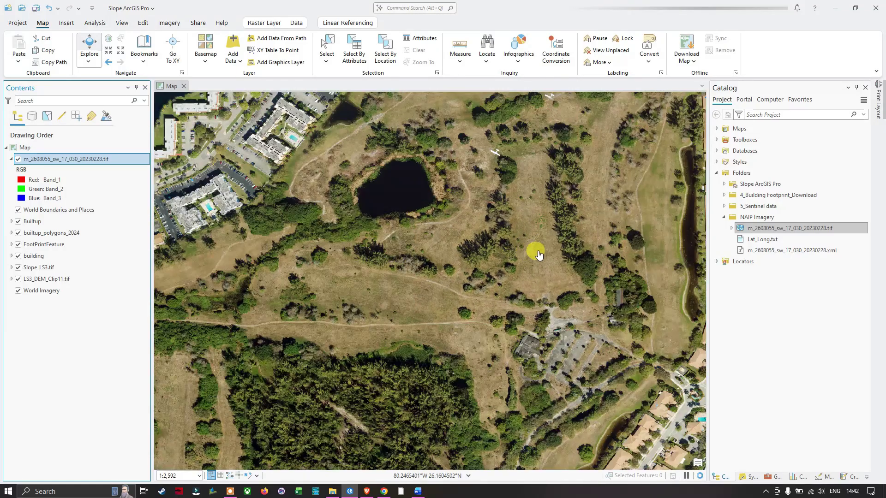
pyautogui.moveTo(534, 253); pyautogui.dragTo(346, 234)
pyautogui.moveTo(587, 261); pyautogui.dragTo(369, 252)
pyautogui.scroll(3, 535, 221)
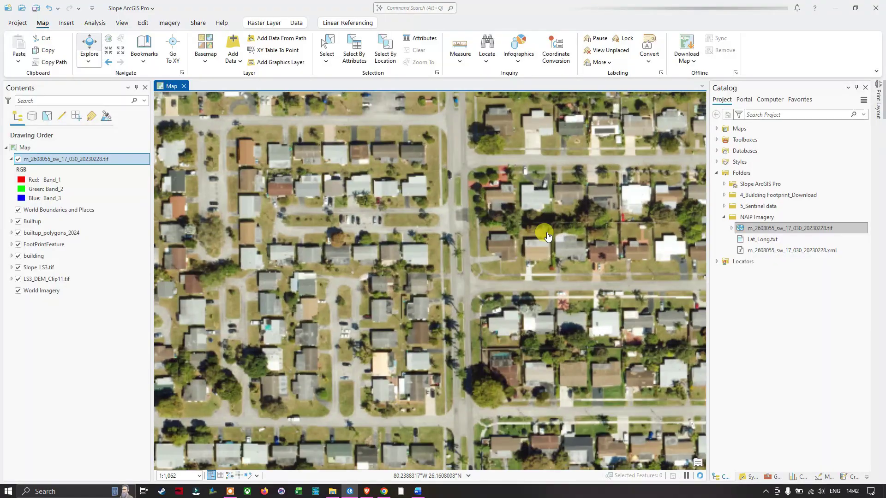
pyautogui.scroll(-7, 421, 241)
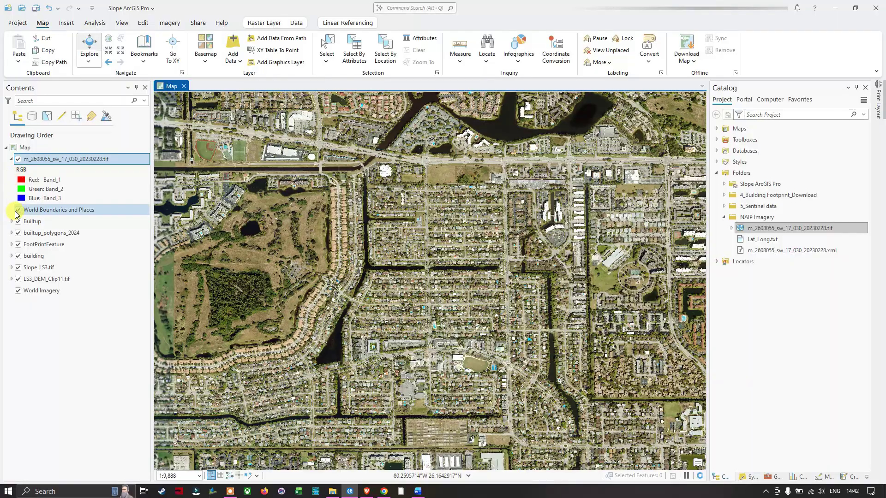
# Hide the World Boundaries and Places and World Imagery layers and inspect the NAIP tile on its own, overall and close up
pyautogui.click(18, 210)
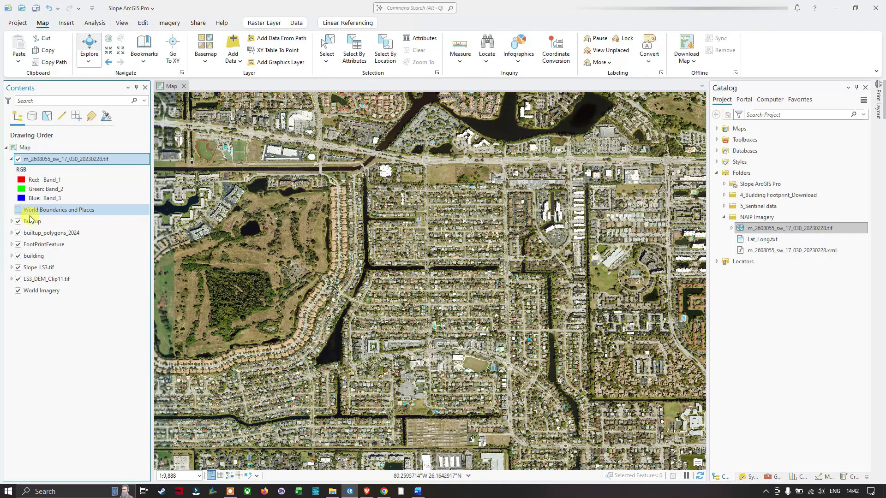
pyautogui.click(18, 290)
pyautogui.scroll(-2, 381, 194)
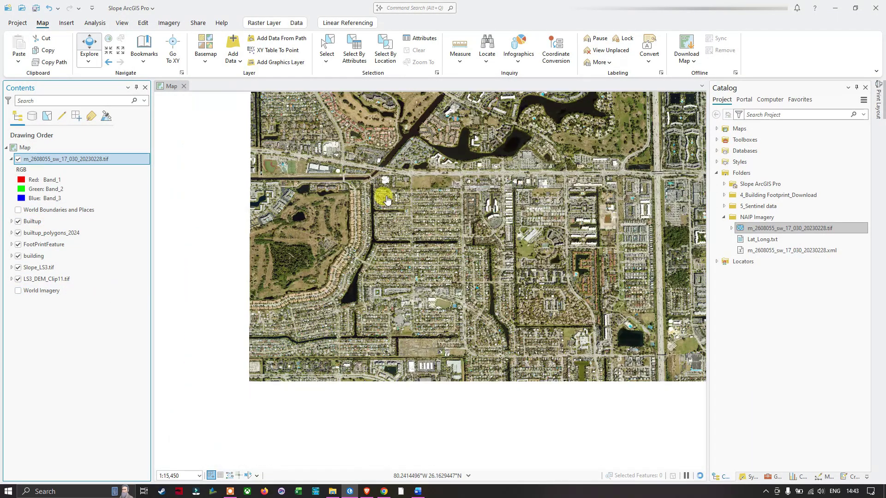
pyautogui.scroll(-2, 502, 155)
pyautogui.moveTo(491, 166); pyautogui.dragTo(397, 210)
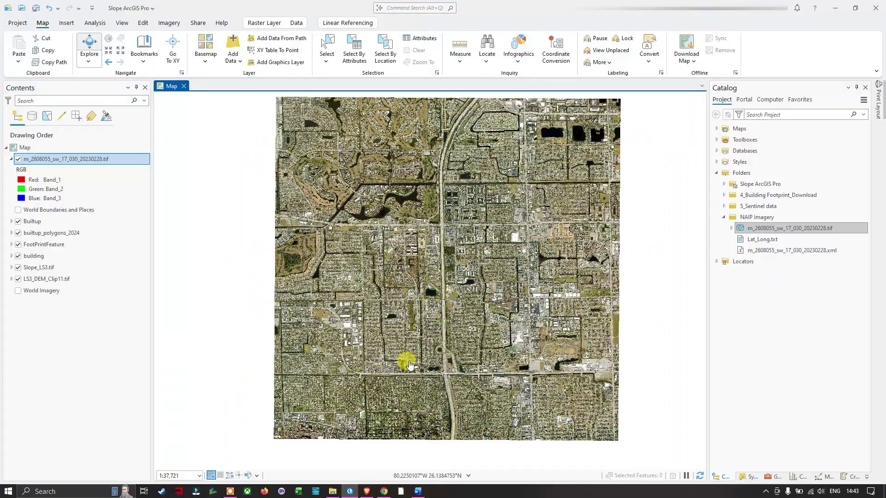
pyautogui.scroll(5, 399, 357)
pyautogui.scroll(2, 431, 254)
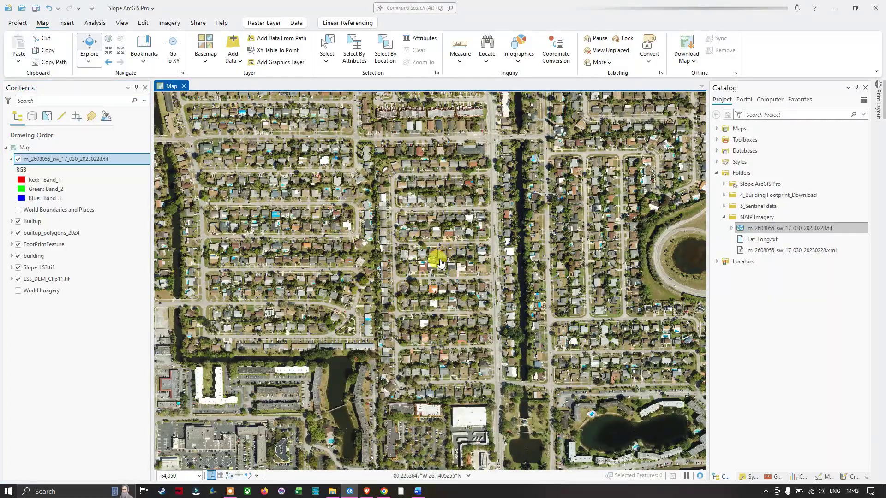
pyautogui.scroll(4, 388, 297)
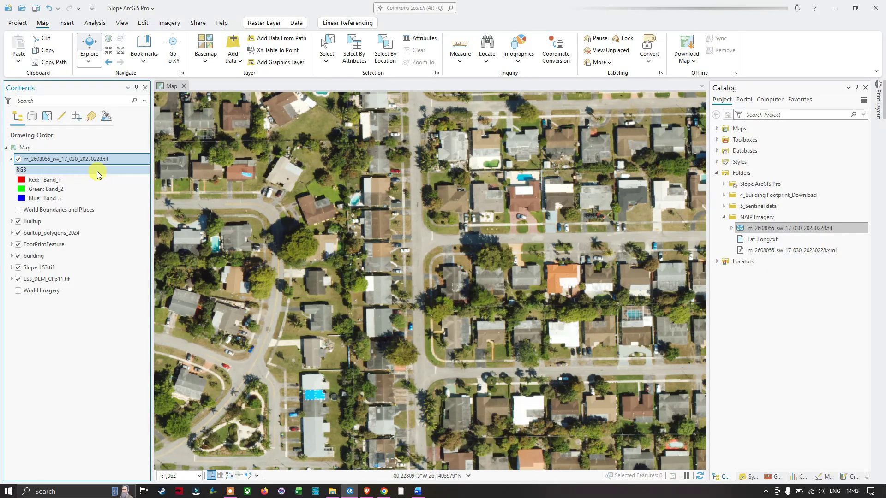
# Check the raster information in the NAIP layer's source properties, including cell size and number of bands, and close them without changes
pyautogui.rightClick(63, 160)
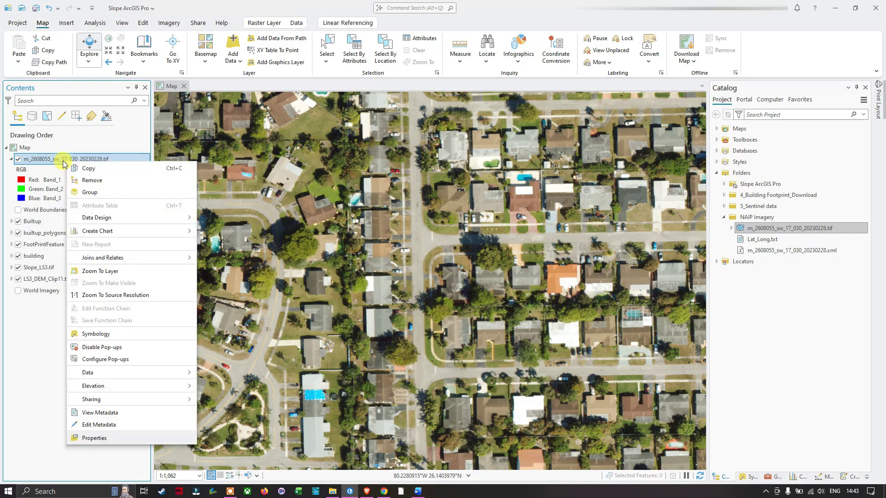
pyautogui.moveTo(97, 405)
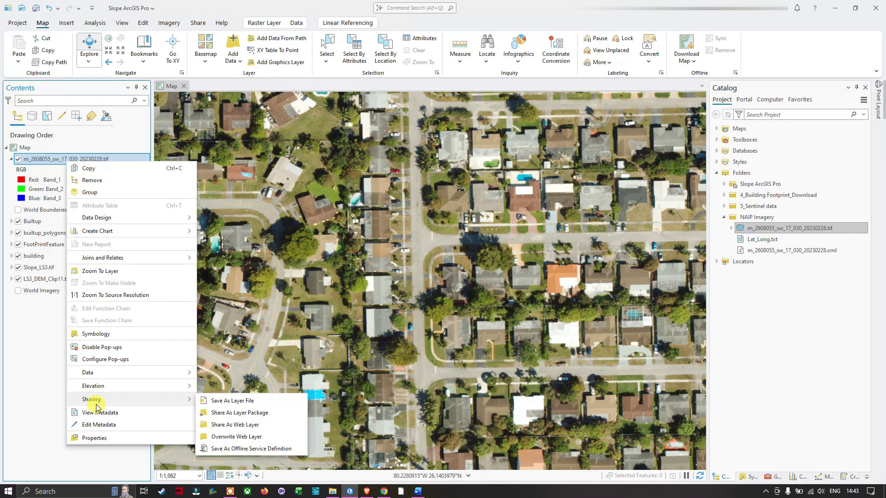
pyautogui.click(97, 439)
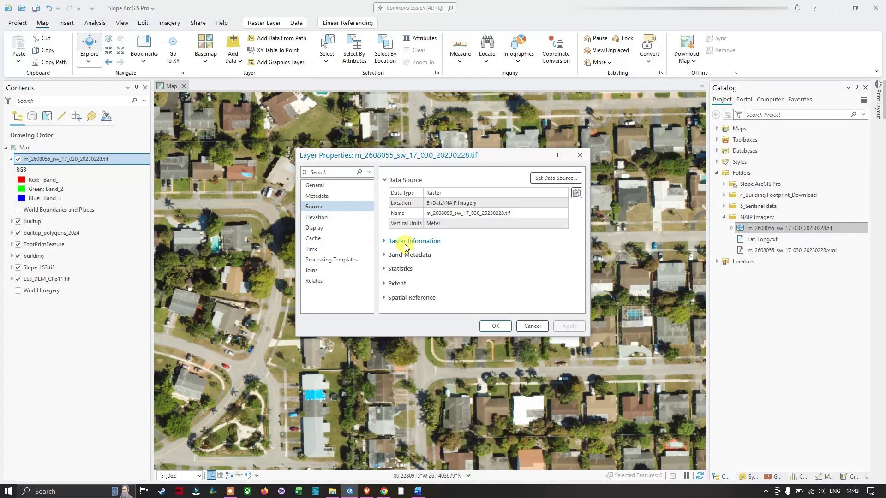
pyautogui.click(390, 241)
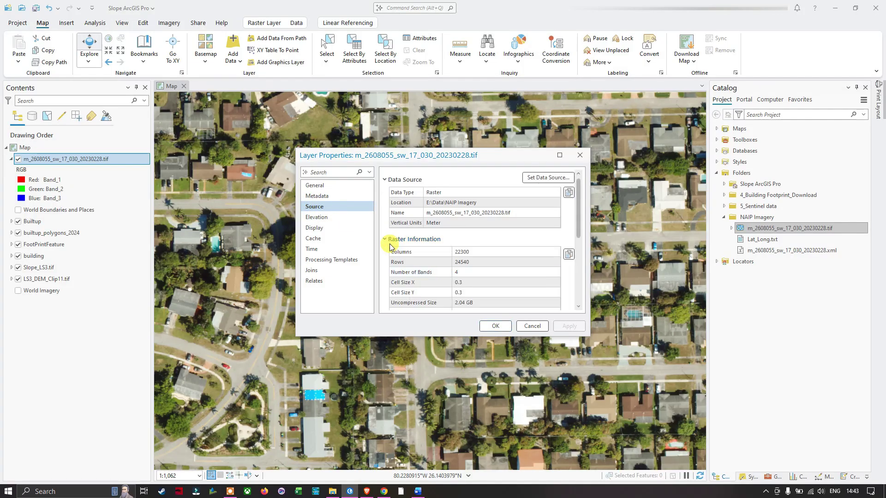
pyautogui.scroll(-1, 486, 236)
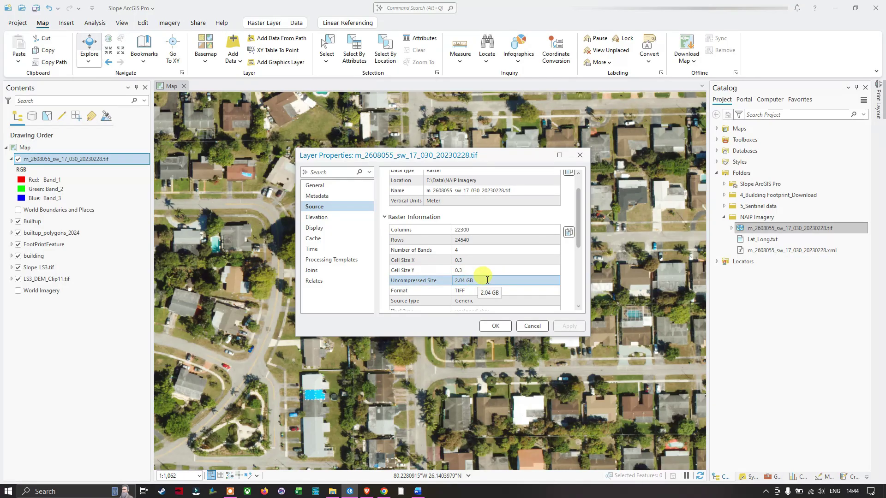
pyautogui.scroll(1, 487, 280)
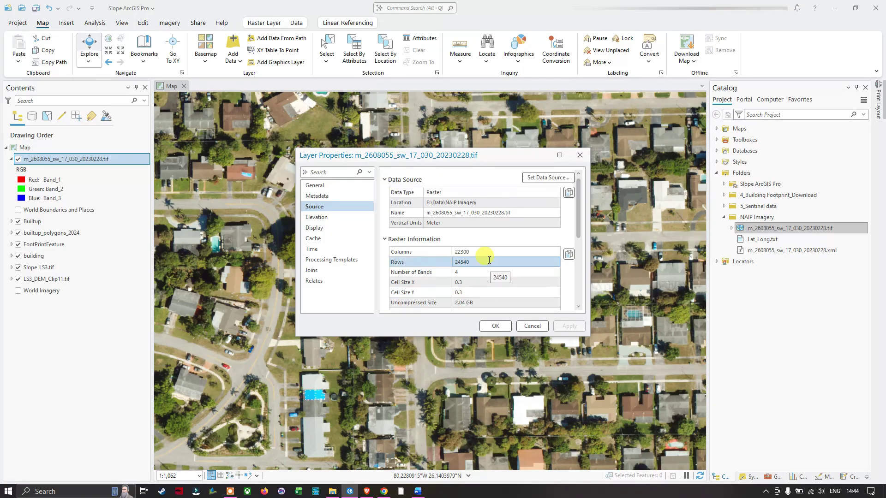
pyautogui.click(532, 325)
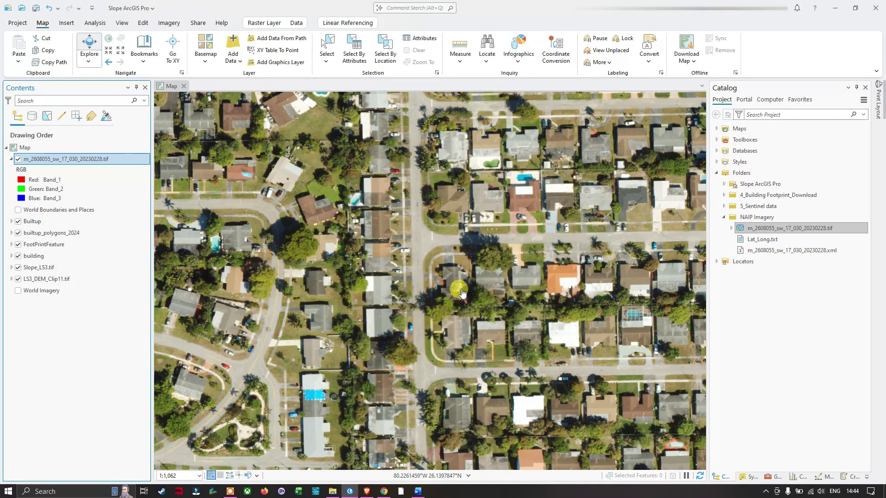